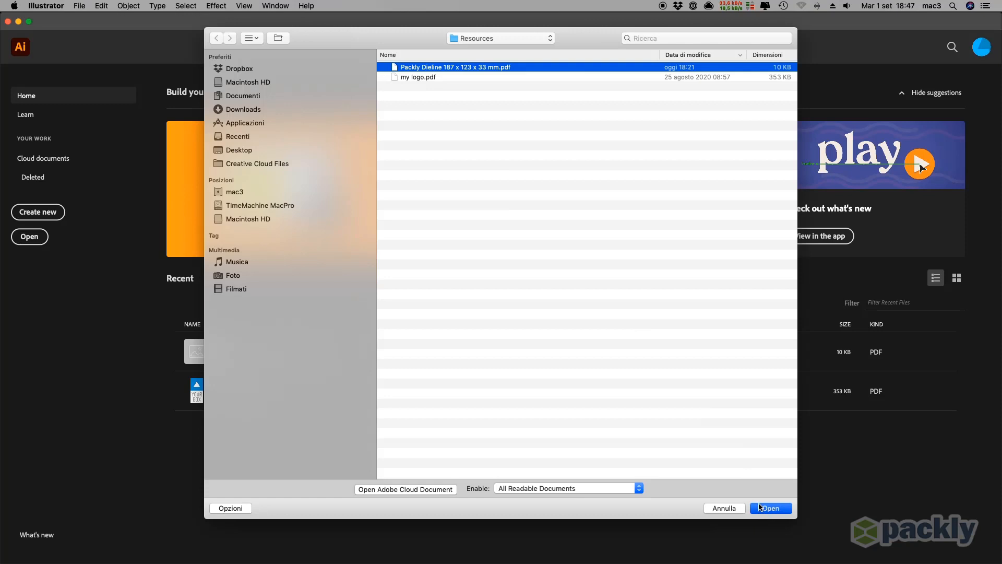
Open page 1 of "Packly Dieline 187 x 123 x 33 mm.pdf" as a document
left_click(760, 507)
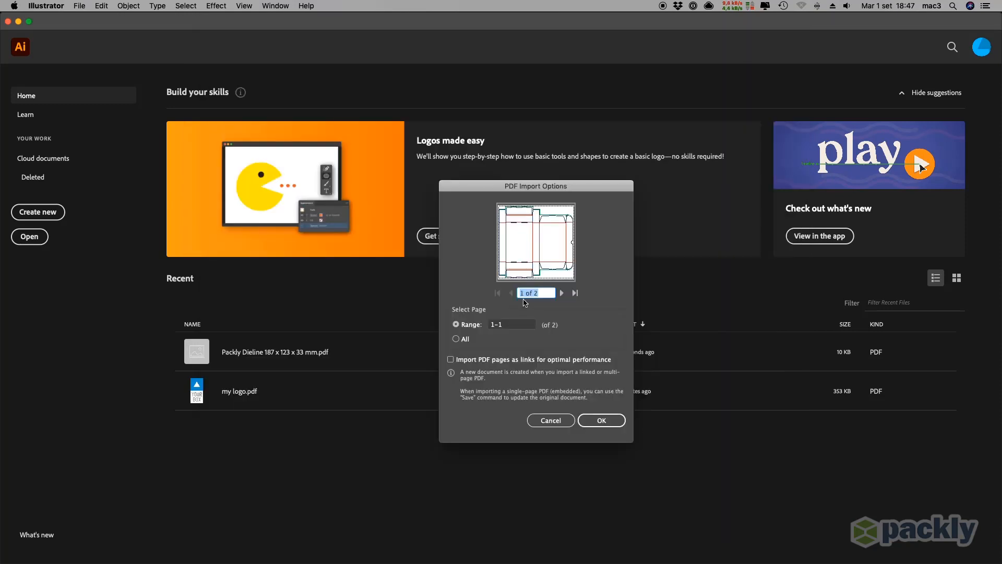
left_click(596, 420)
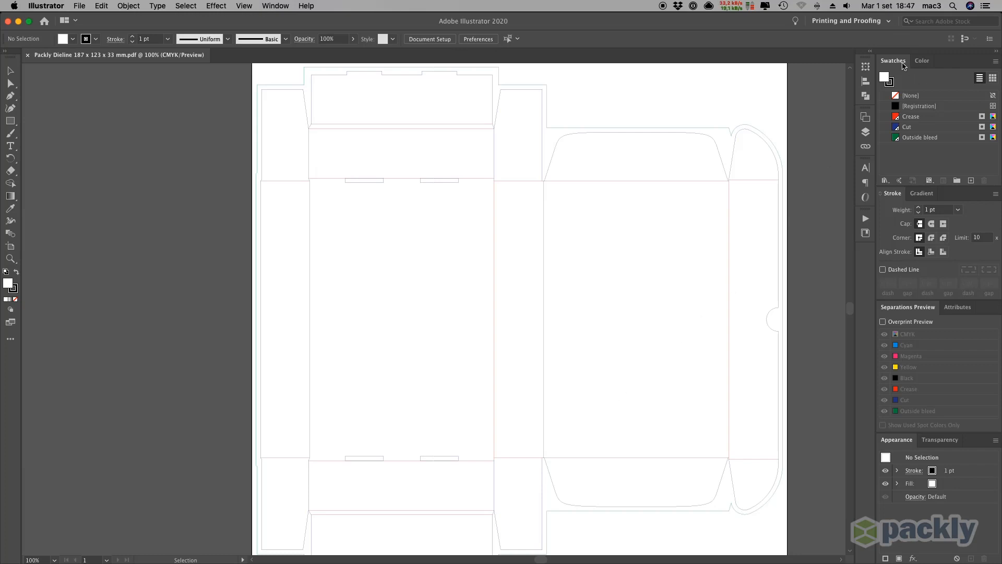
Undock the Swatches, Separations Preview and Attributes panels and place them beside the dieline as floating panels
left_click_drag(896, 62, 723, 74)
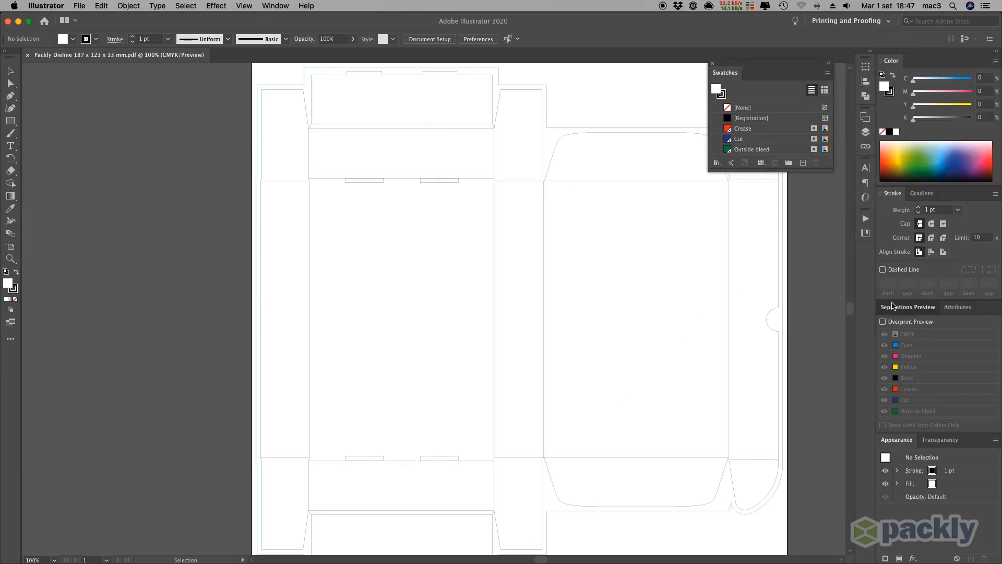
left_click_drag(908, 308, 752, 338)
left_click_drag(901, 309, 730, 222)
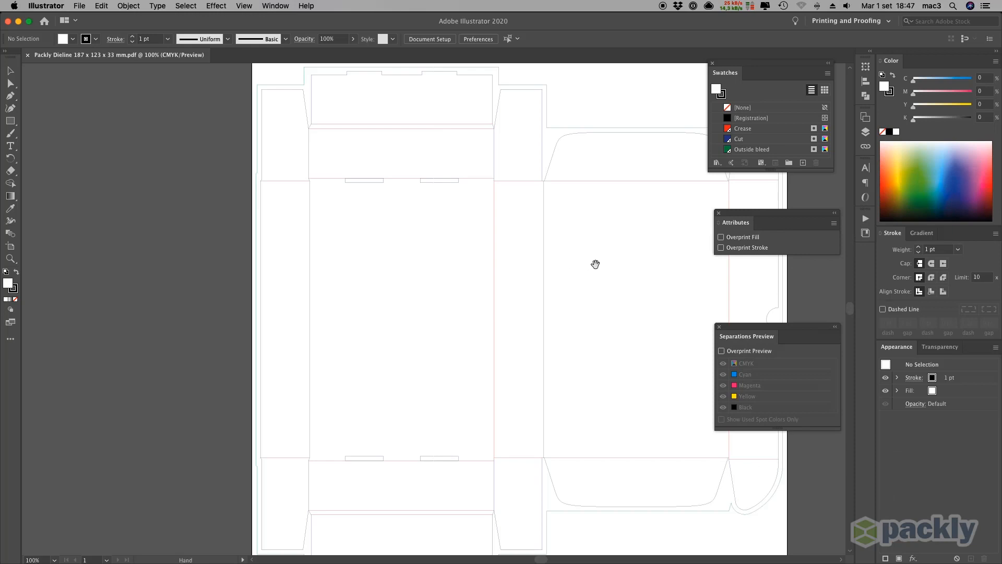
left_click_drag(595, 264, 471, 265)
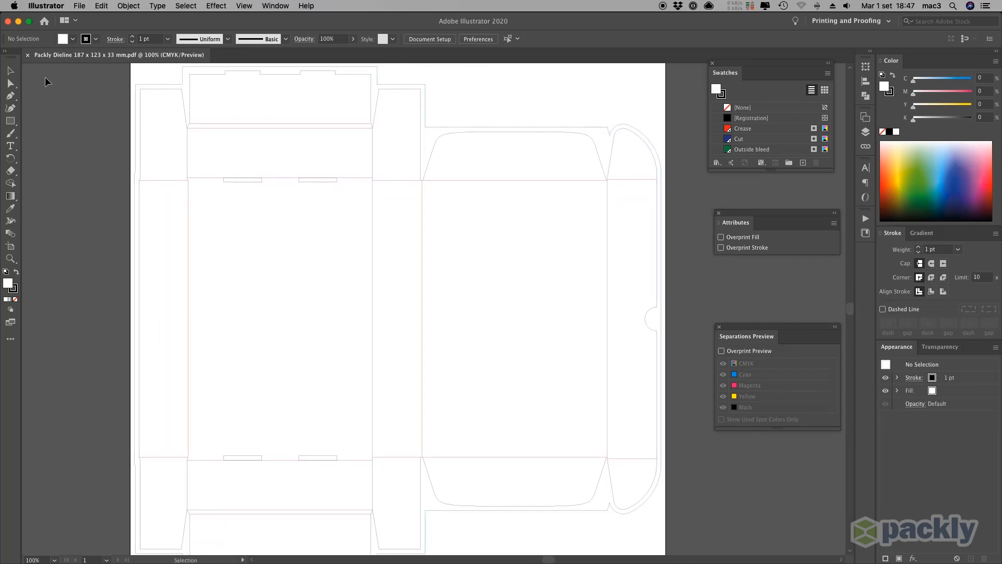
Open the file "my logo.pdf" from the Resources folder
left_click(79, 6)
left_click(83, 38)
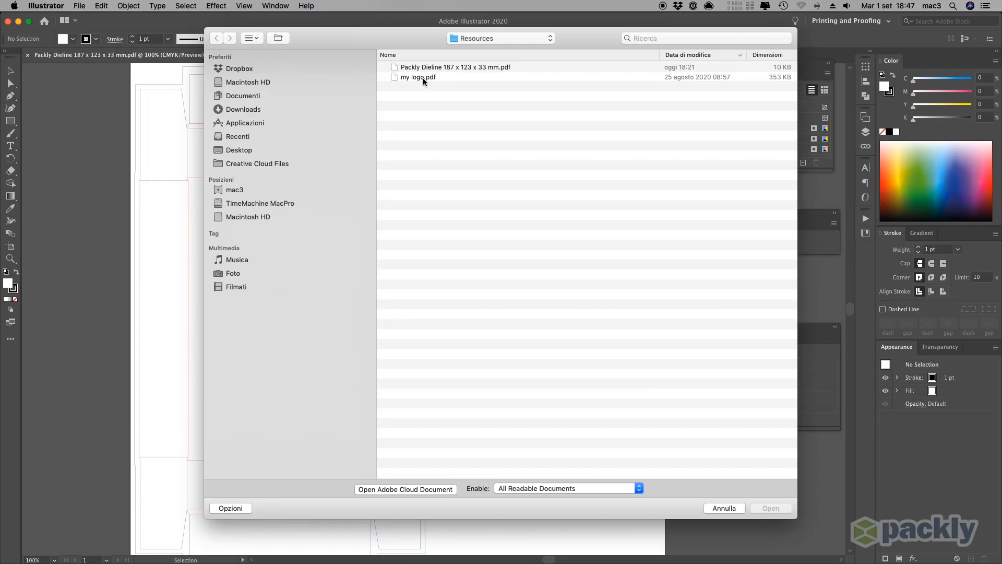
left_click(423, 79)
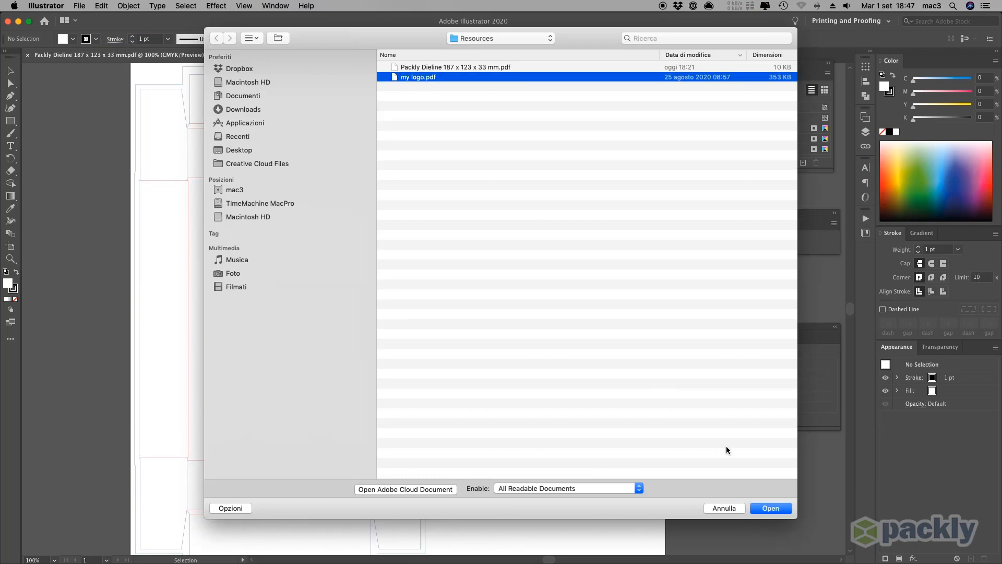
left_click(776, 508)
Copy all of the logo artwork and return to the dieline document
left_click(183, 6)
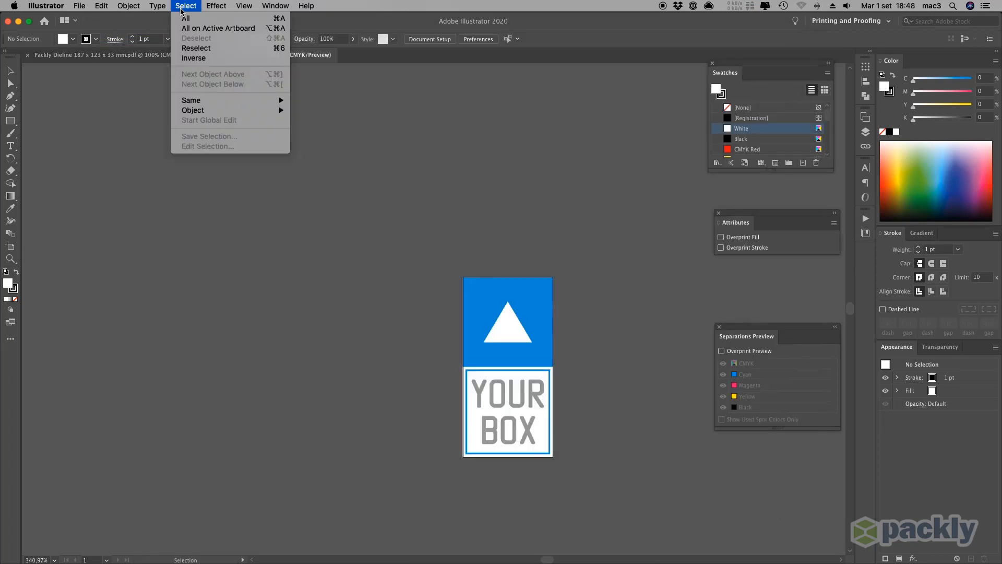
left_click(184, 19)
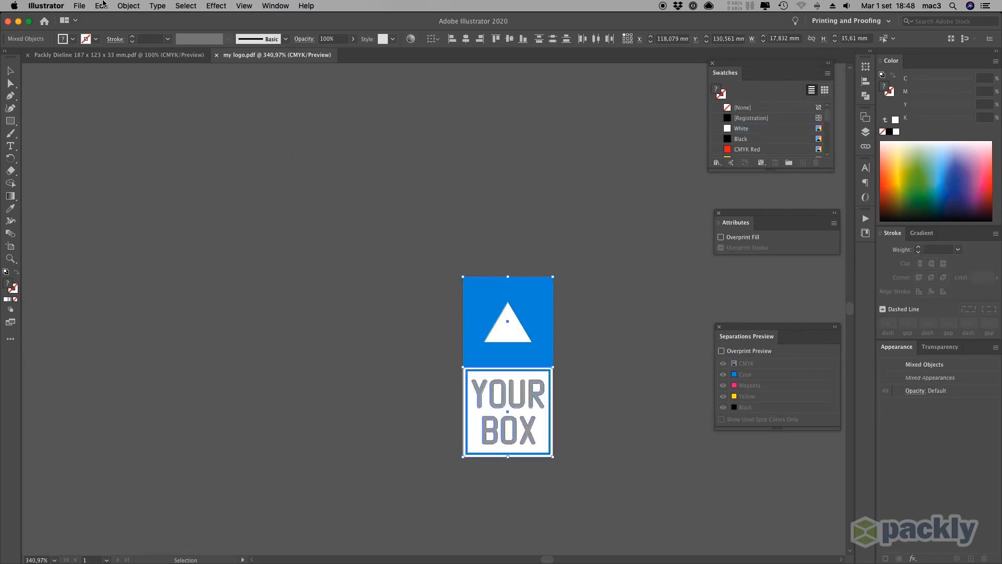
left_click(102, 5)
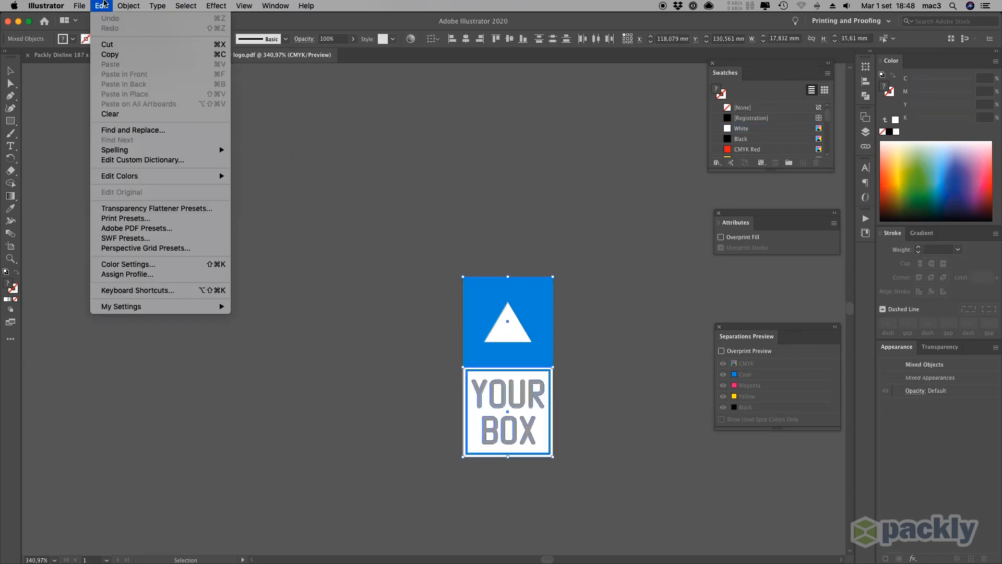
left_click(118, 54)
left_click(78, 55)
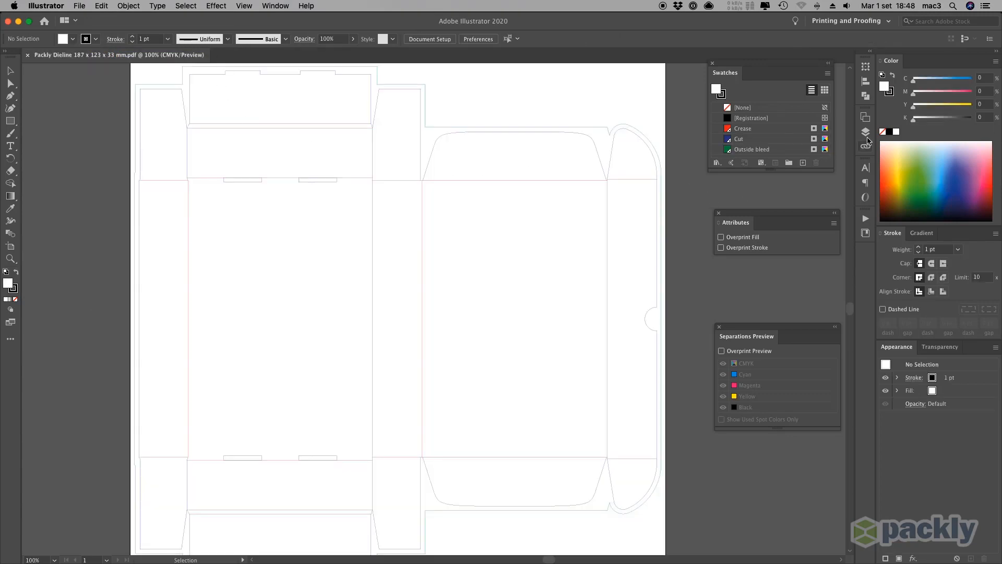
Float the Layers panel below the Separations Preview panel and collapse the Links panel
left_click(865, 132)
left_click_drag(778, 112, 731, 444)
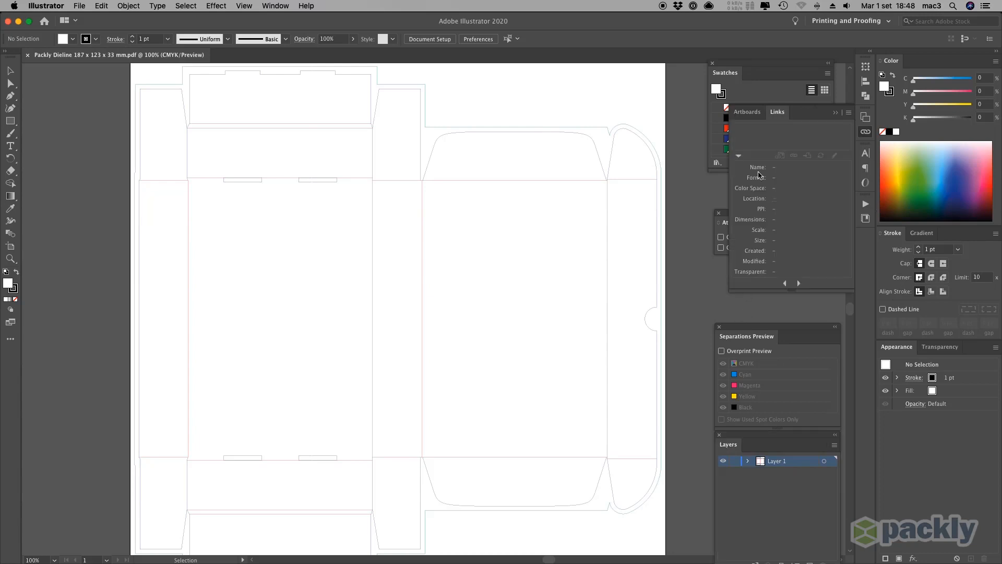
left_click(836, 113)
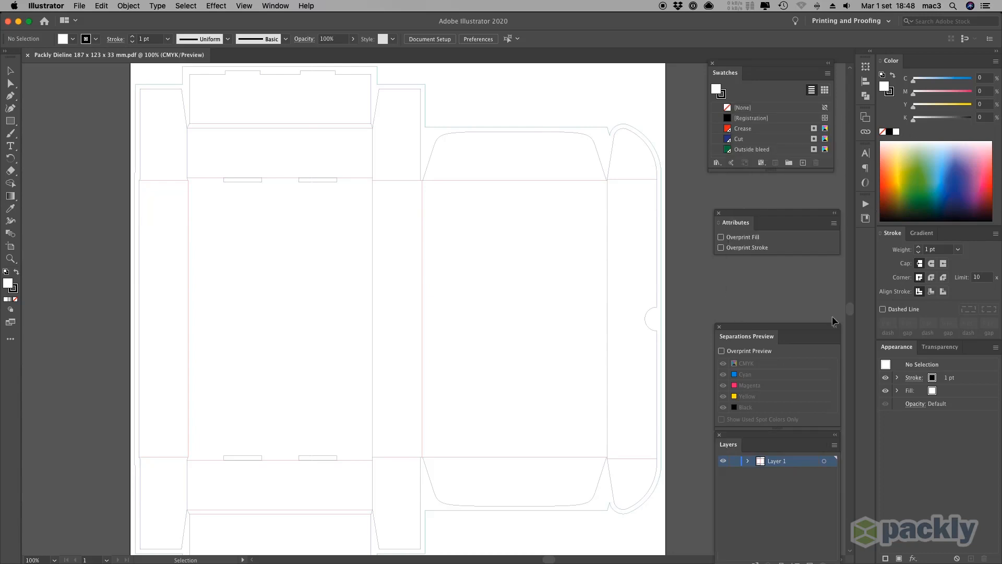
Rename Layer 1 as "Dieline" and shift the floating Separations Preview and Layers panels upward
double_click(781, 464)
type("Dieline")
key("Return")
left_click_drag(732, 326, 733, 285)
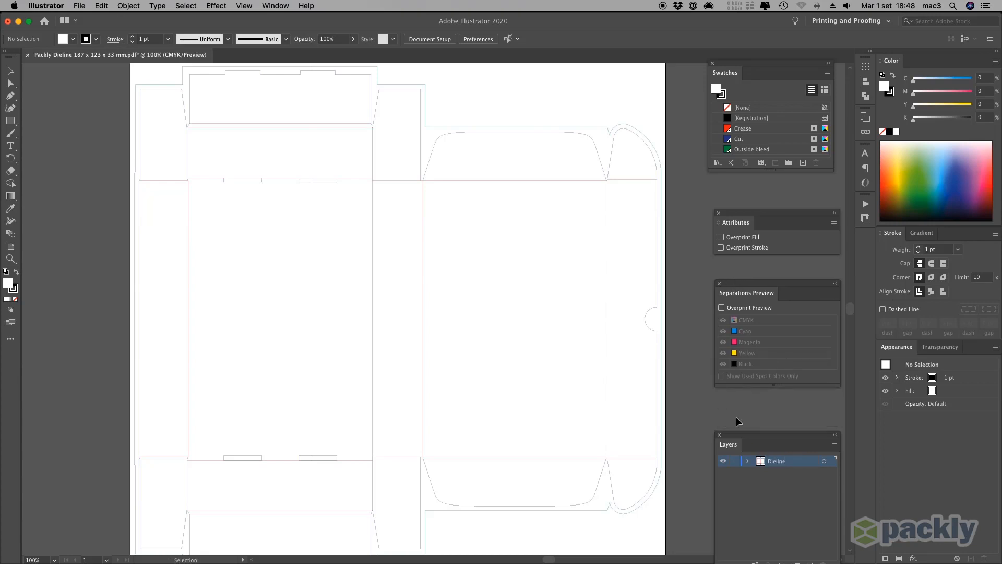
left_click_drag(753, 437, 753, 402)
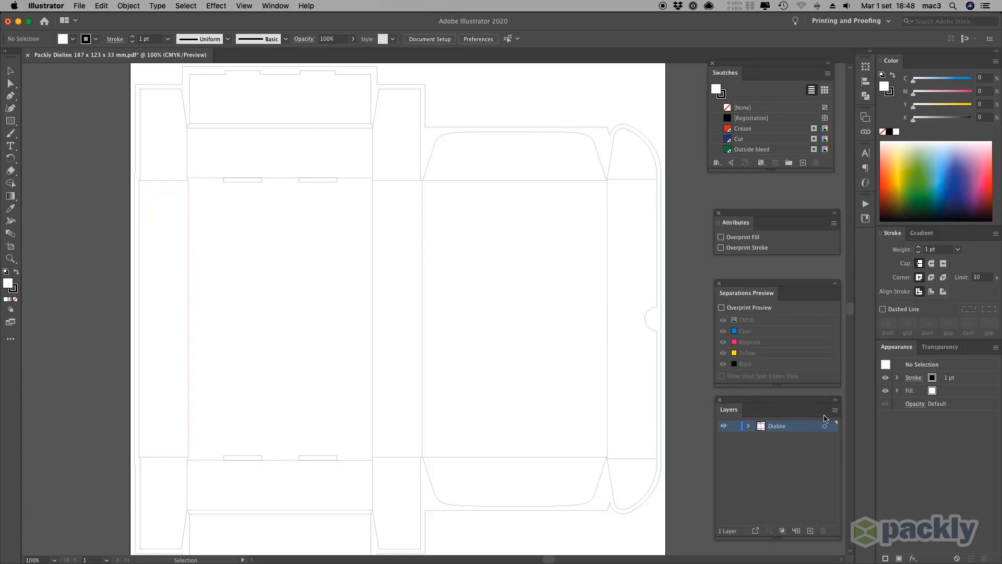
Create a new layer named "Artwork" above the Dieline layer
left_click(835, 411)
left_click(856, 304)
type("Artwork")
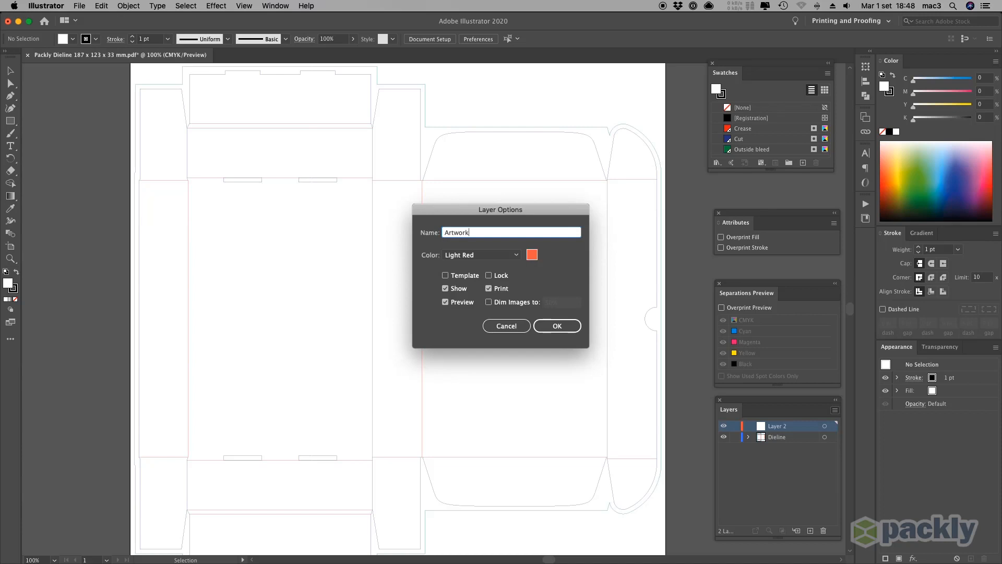
key("Return")
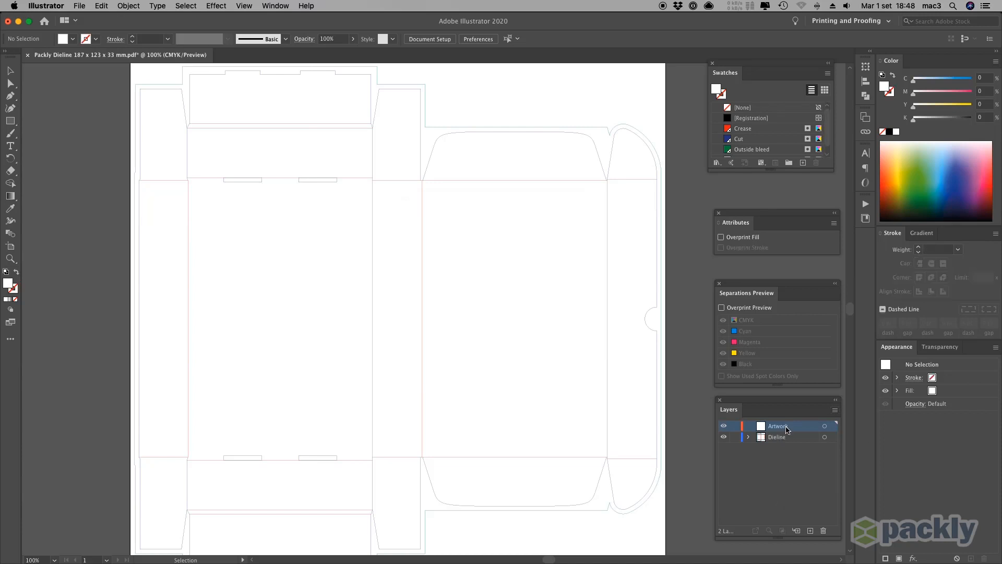
Paste the logo on the Artwork layer and place it inside the large box face beside the closing flap
left_click(99, 5)
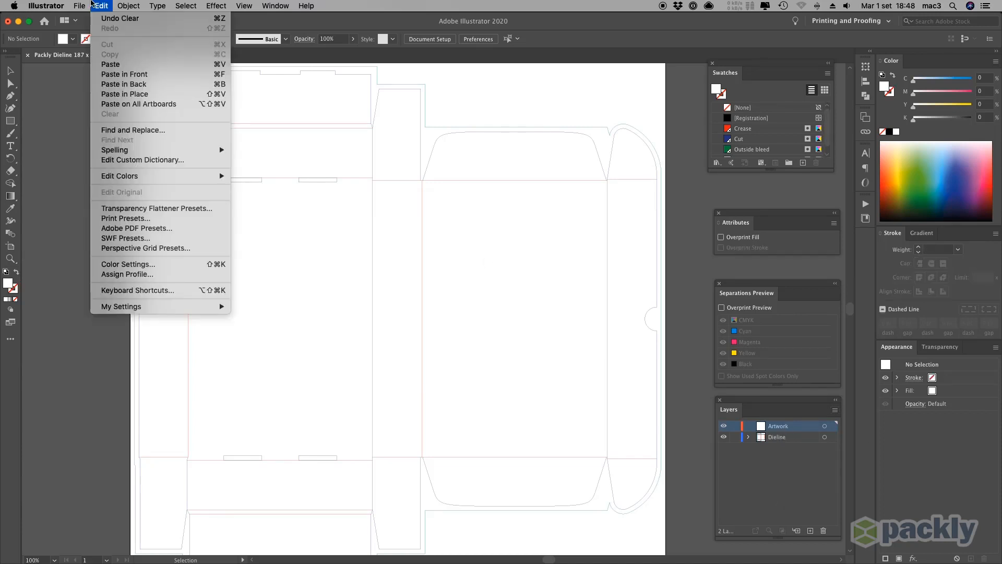
left_click(112, 63)
left_click_drag(447, 282, 460, 258)
left_click_drag(447, 293, 527, 292)
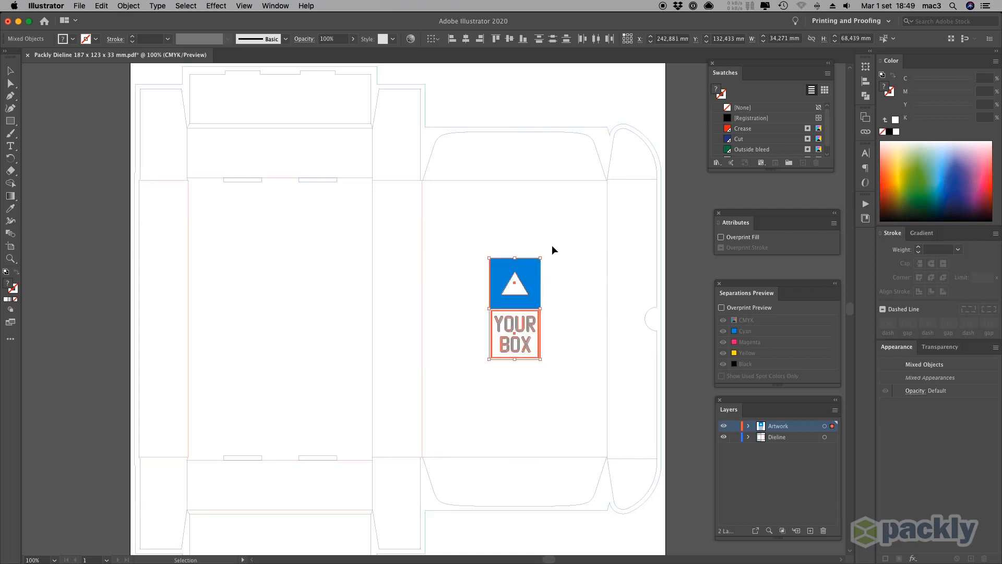
Rotate the logo 90° counter-clockwise and center it vertically on the artboard
left_click_drag(544, 256, 450, 261)
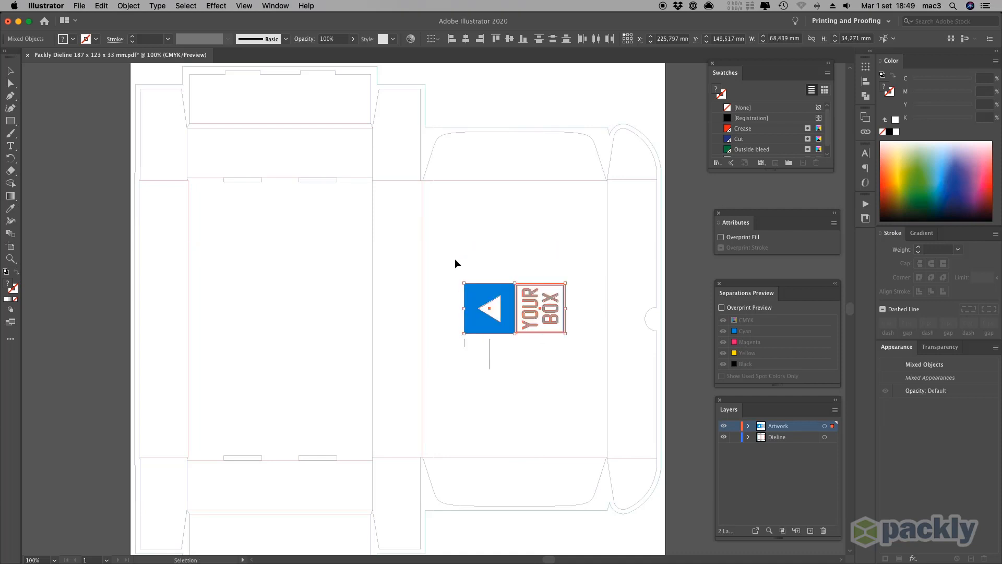
left_click(435, 42)
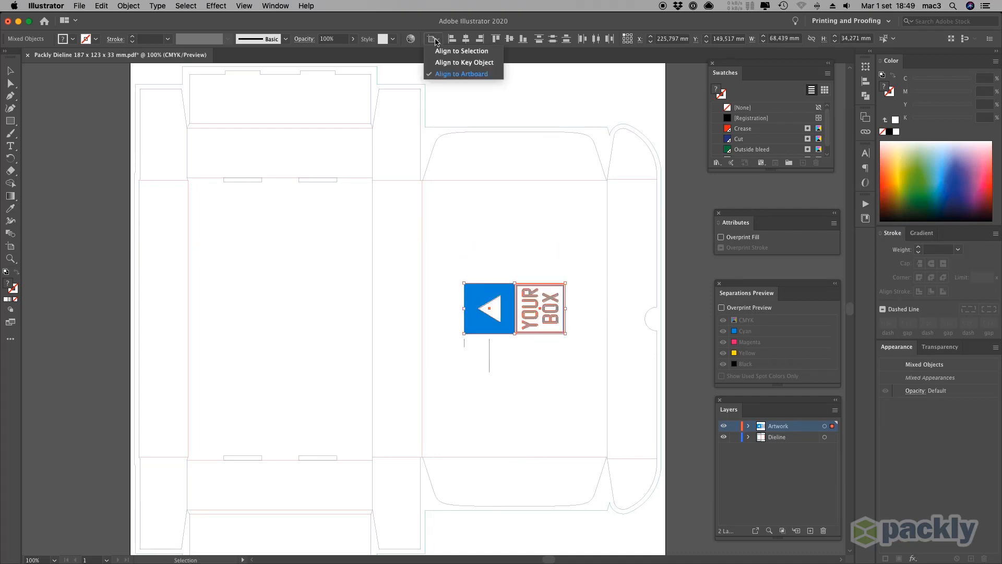
left_click(456, 75)
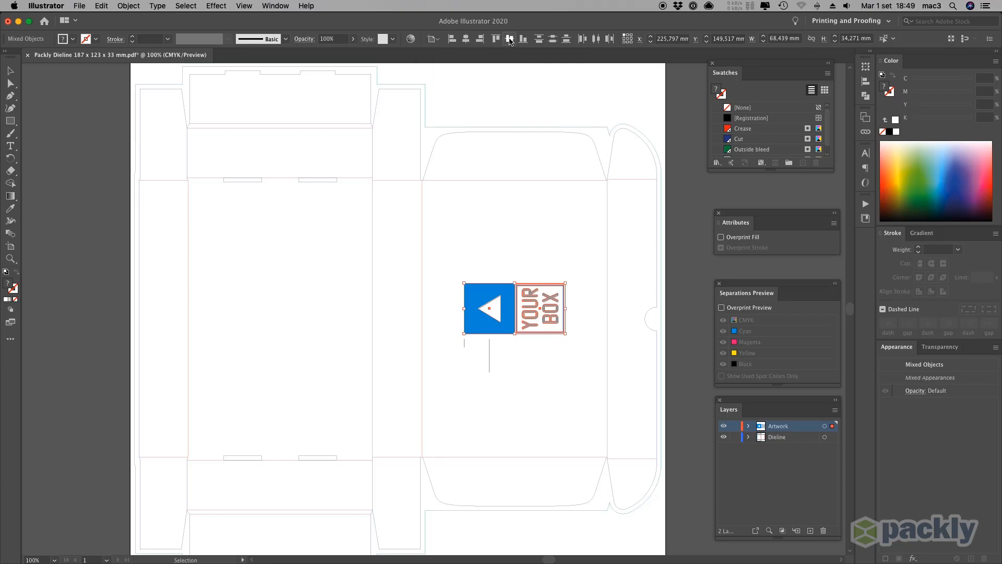
left_click(509, 40)
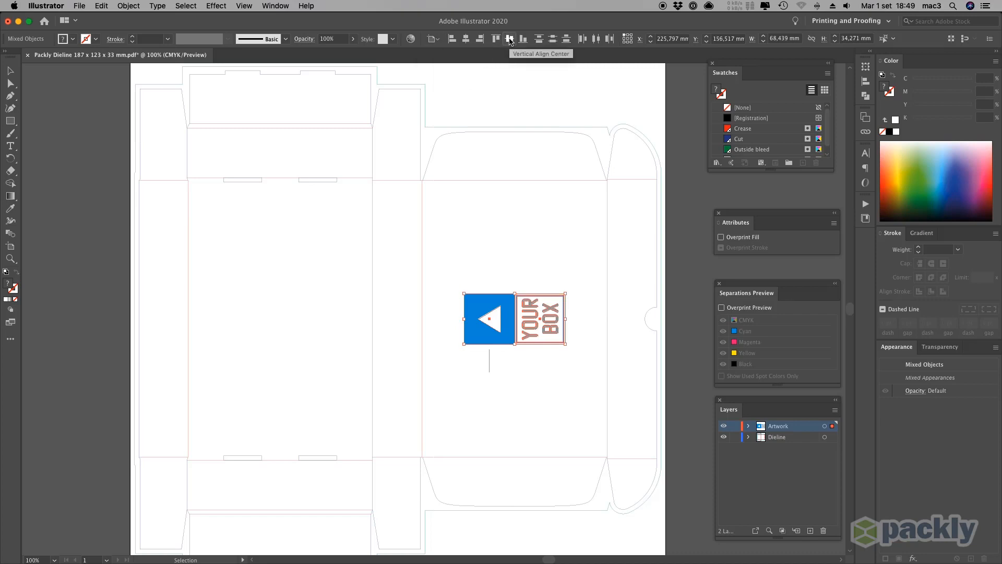
left_click(535, 221)
Create a new layer named "Embellishment" above the Artwork layer
key("space")
left_click_drag(555, 235, 490, 236)
left_click(835, 409)
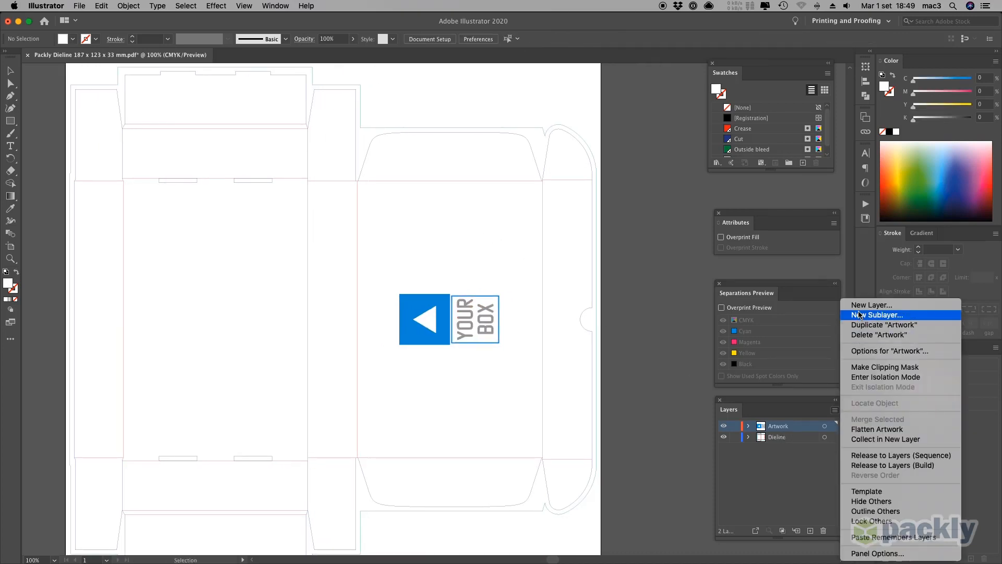
left_click(870, 306)
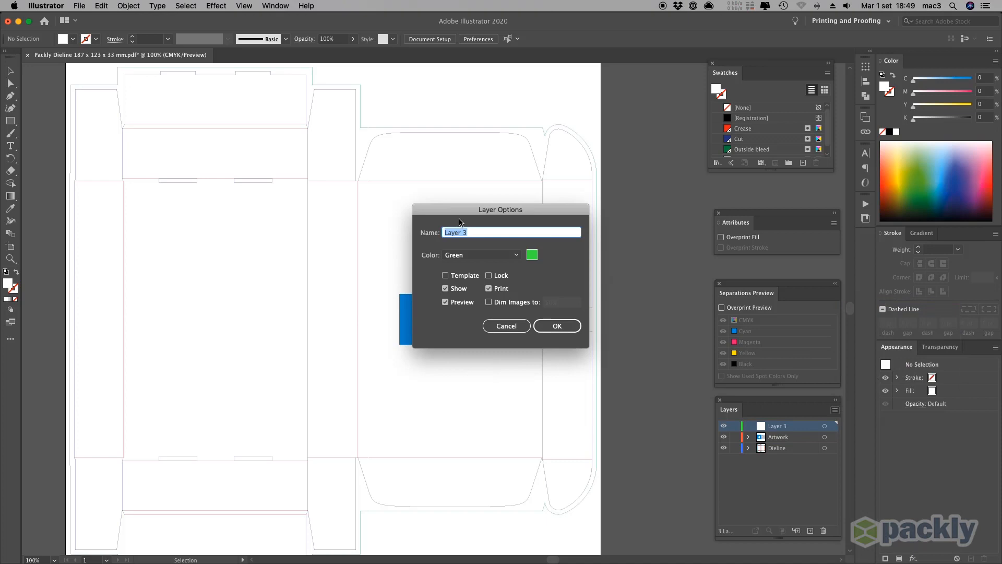
type("Embellishment")
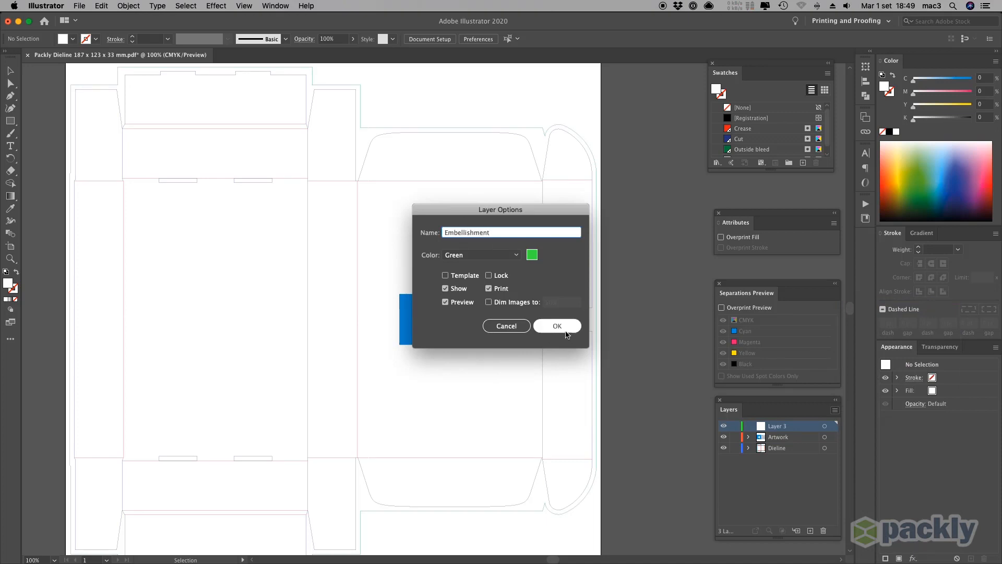
left_click(556, 326)
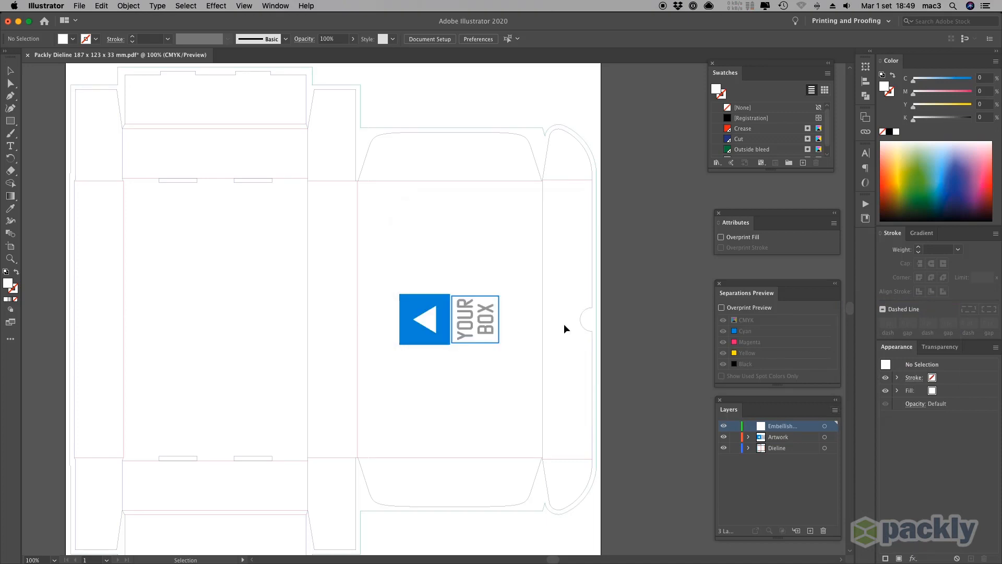
Lock the Embellishment and Artwork layers and select all dieline paths sharing the green outer bleed line's stroke color
left_click(735, 437)
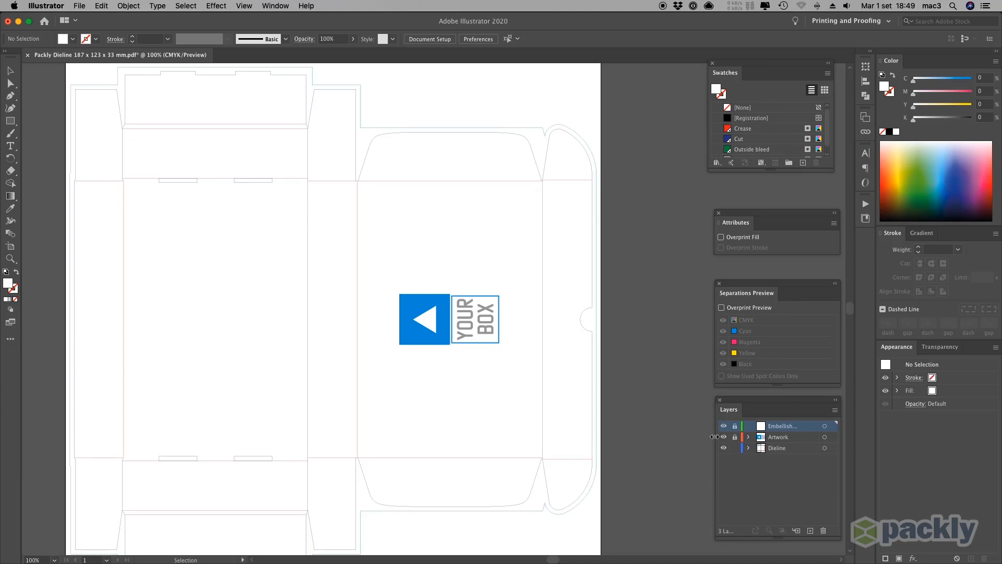
left_click(597, 438)
left_click(186, 5)
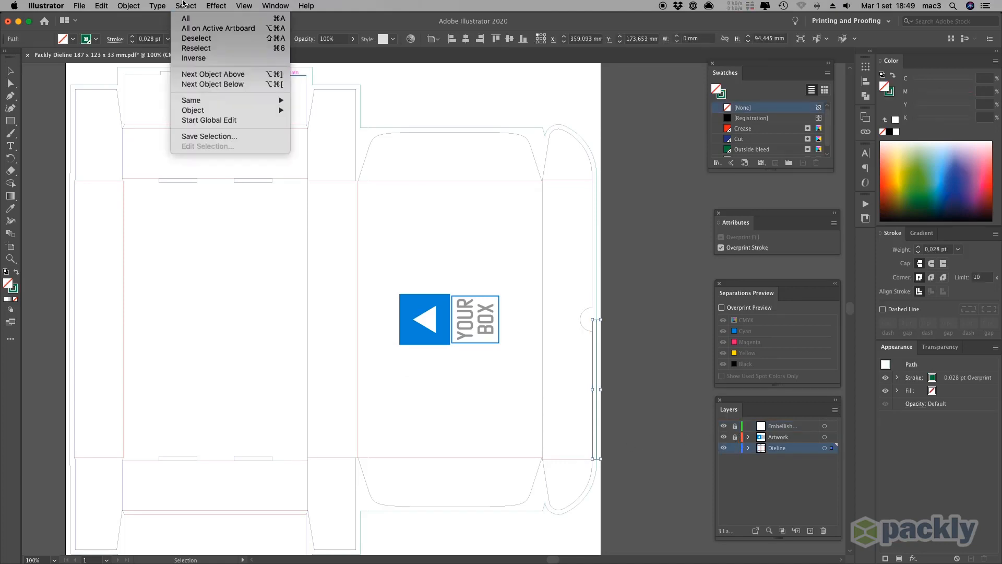
mouse_move(202, 103)
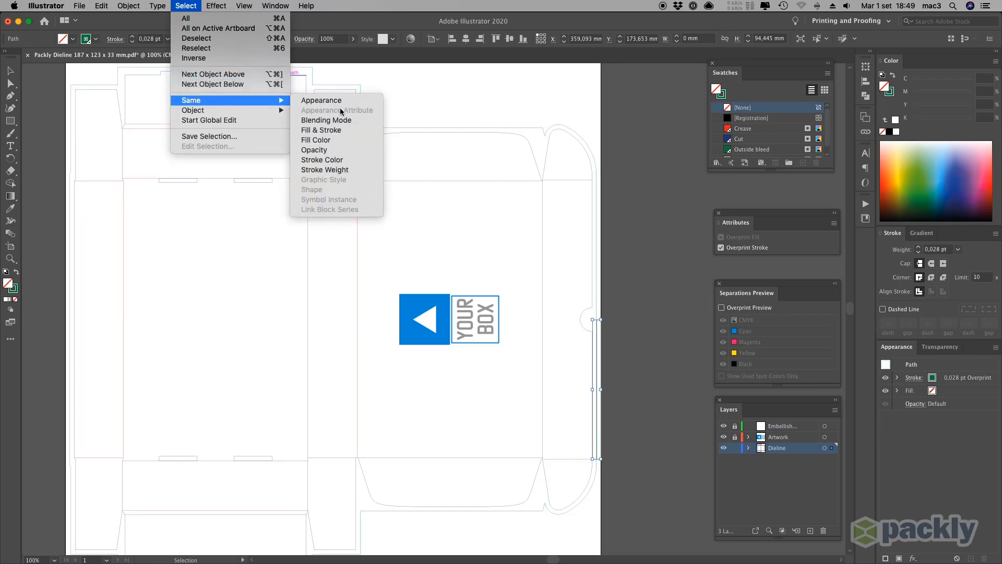
left_click(347, 160)
Join the selected bleed paths into one outline and copy it
left_click(128, 6)
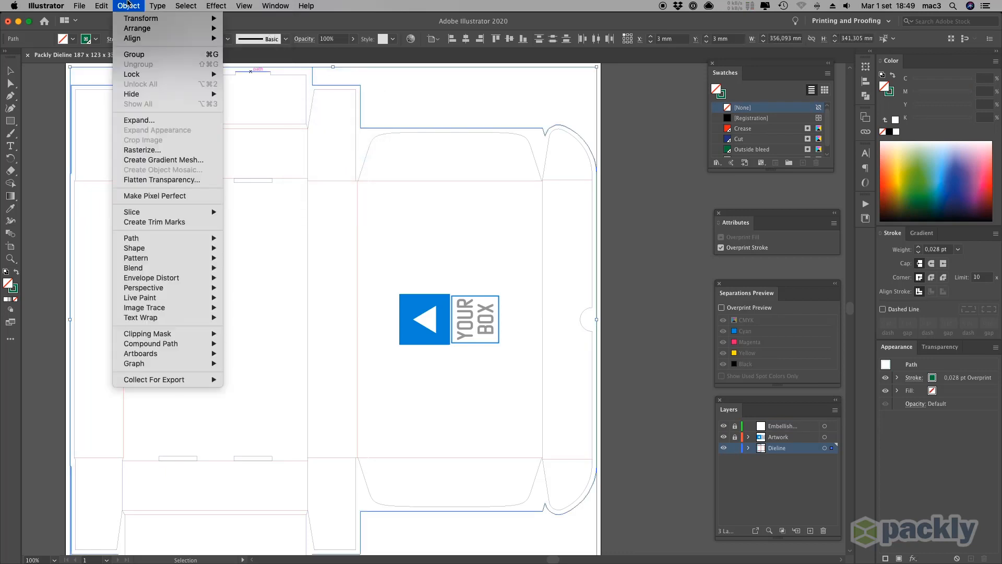
mouse_move(169, 239)
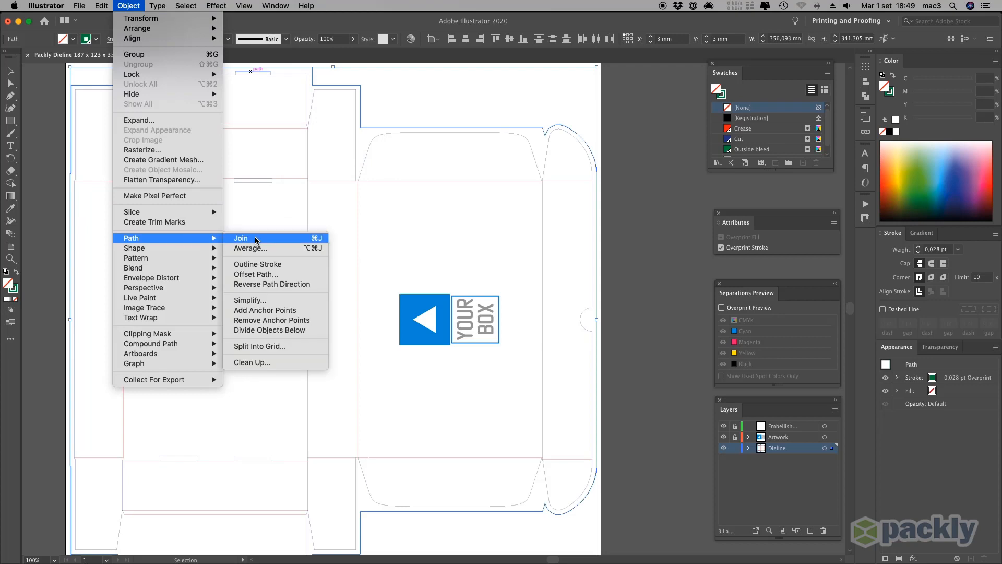
left_click(256, 239)
left_click(102, 6)
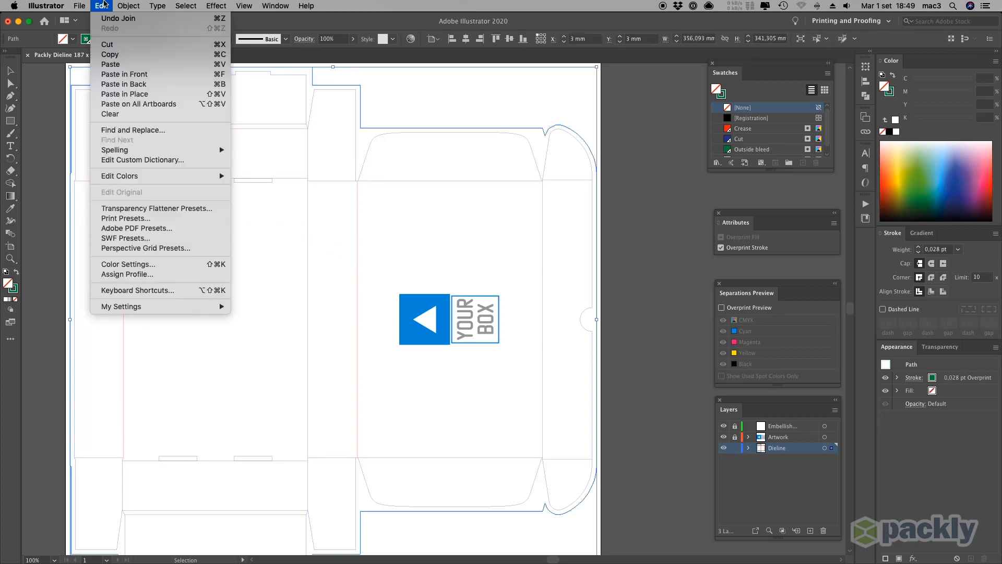
left_click(115, 55)
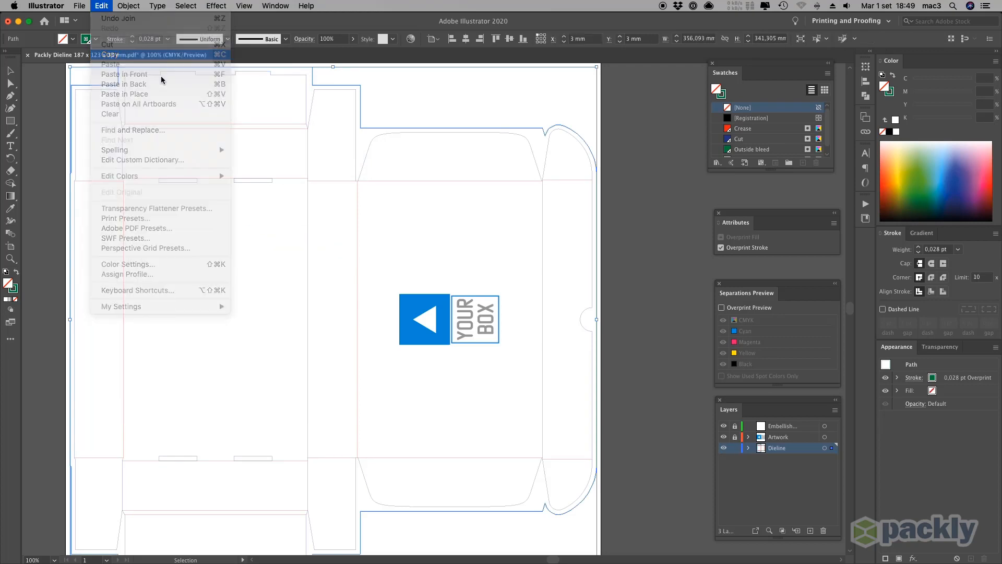
Lock the Dieline layer, unlock the Artwork layer, and paste the copied bleed outline in place on Artwork
left_click(734, 448)
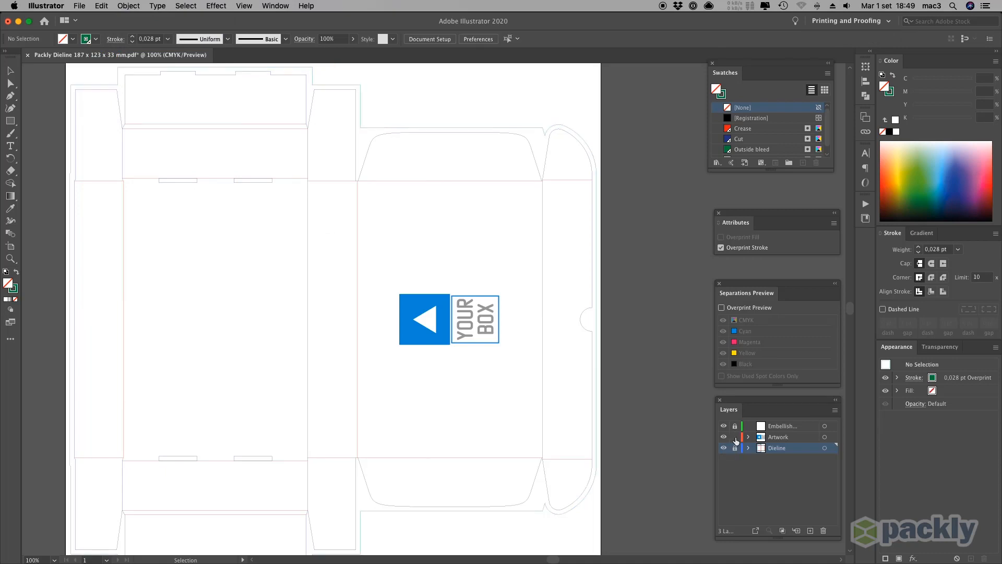
left_click(777, 437)
left_click(102, 6)
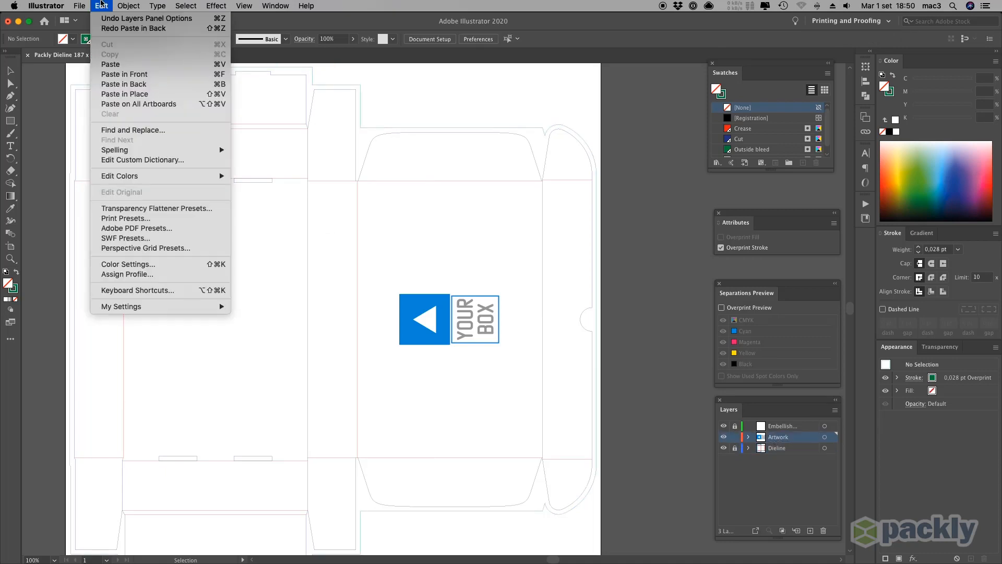
left_click(128, 94)
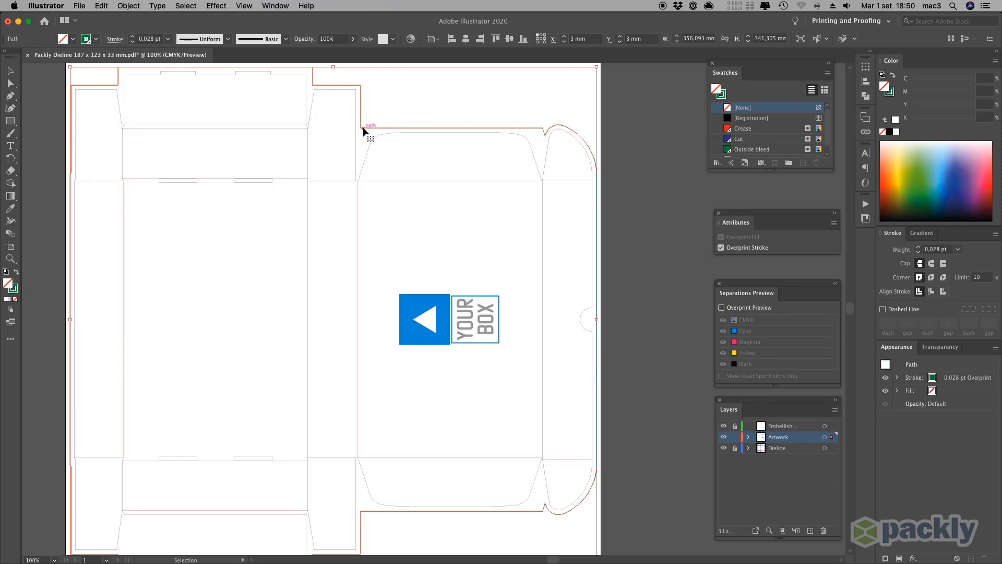
key("super+0")
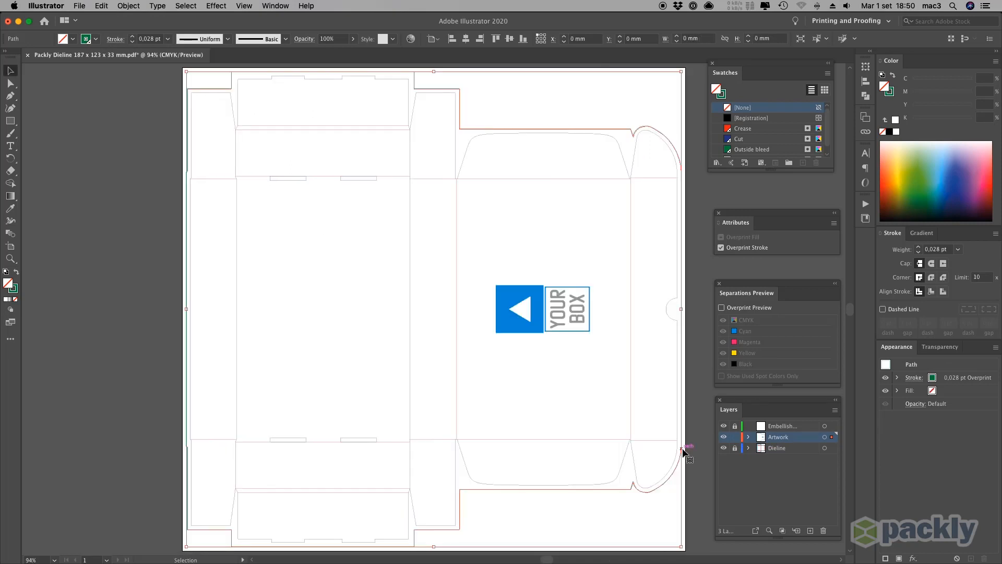
Remove the pasted outline's stroke and fill it with C 100, M 80, Y 0, K 0
left_click(14, 290)
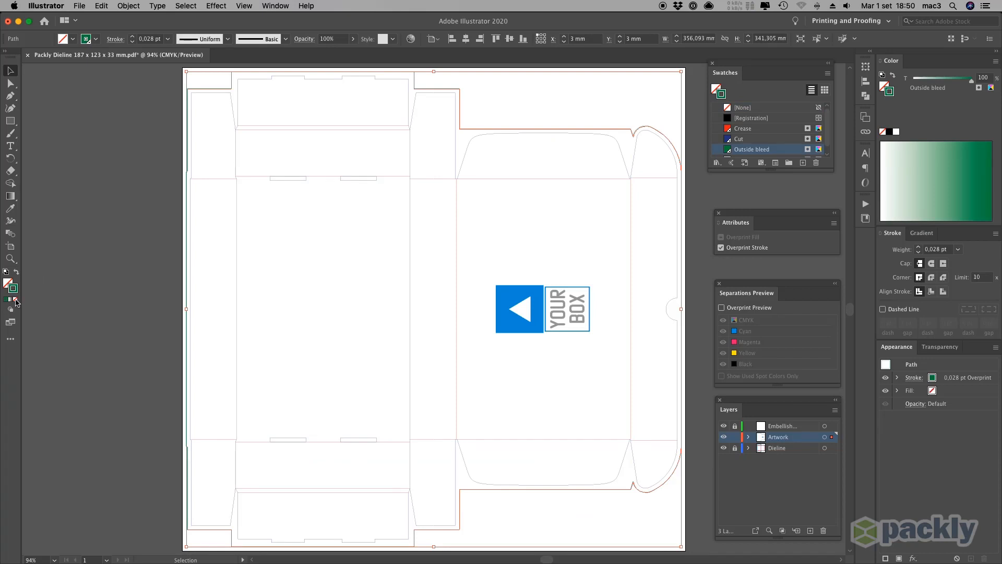
left_click(15, 299)
double_click(11, 286)
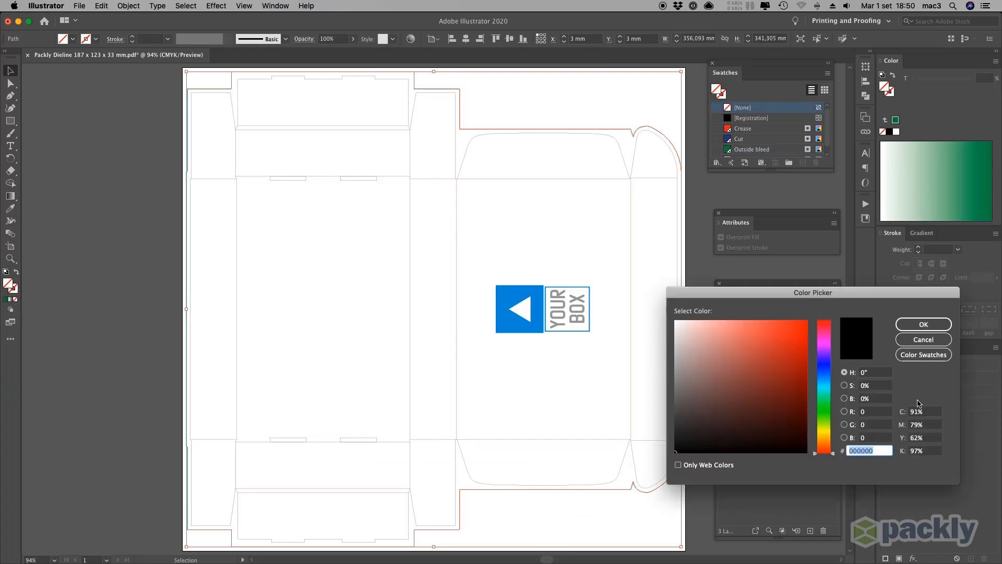
left_click(927, 413)
type("100")
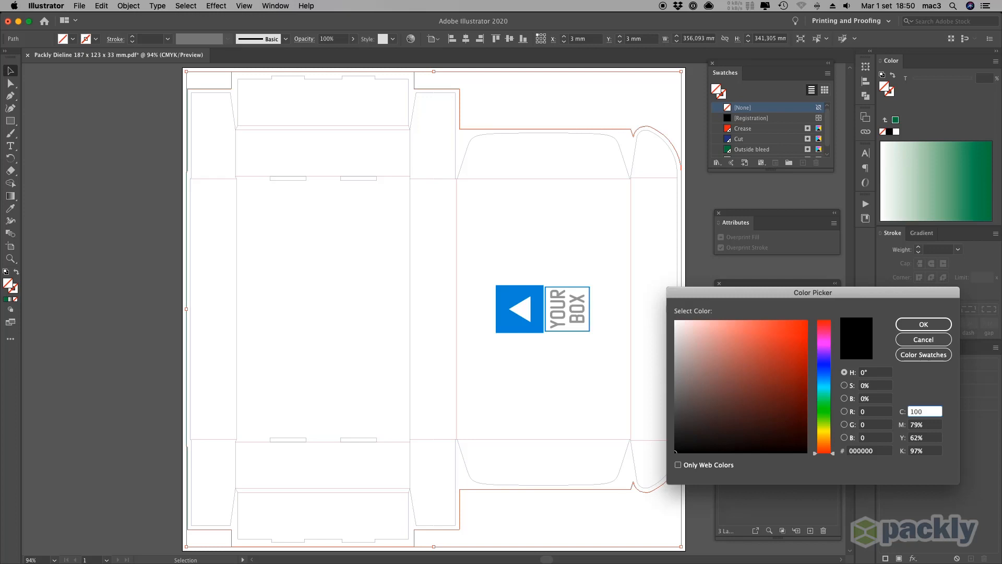
key("Tab")
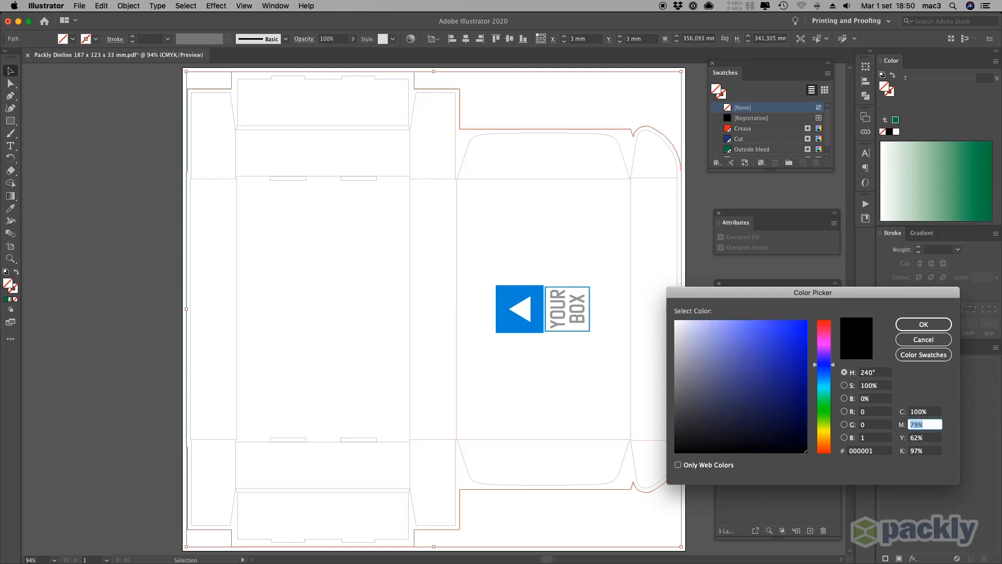
type("80")
key("Tab")
type("0")
key("Tab")
type("0")
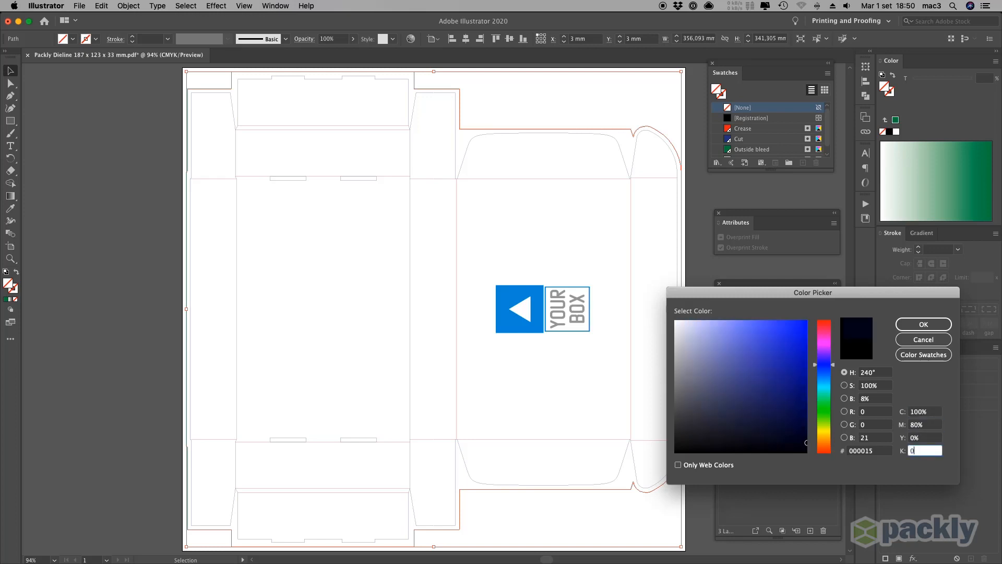
key("Tab")
left_click(919, 324)
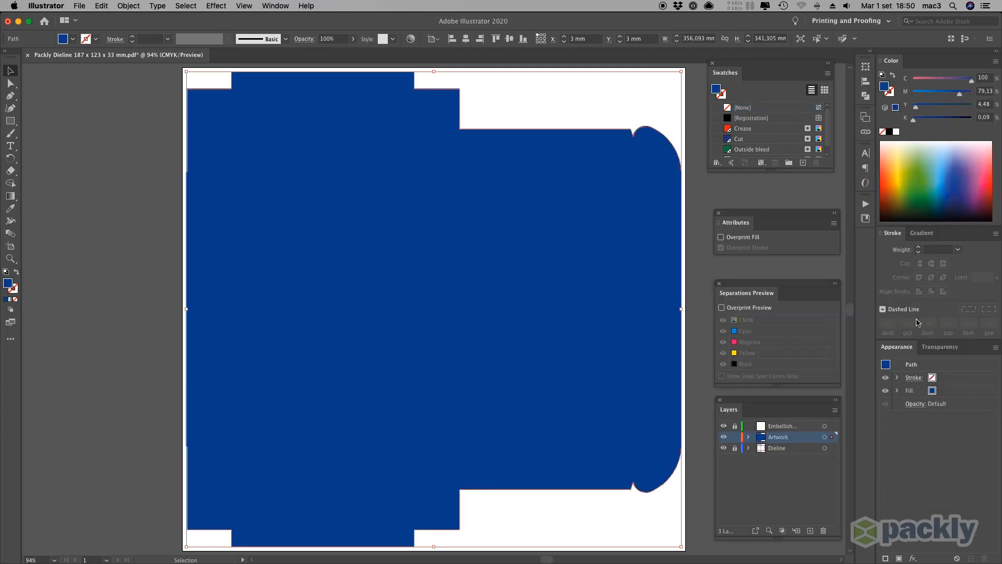
Send the blue background shape behind the logo and move the Artwork layer below the Dieline layer
left_click(128, 5)
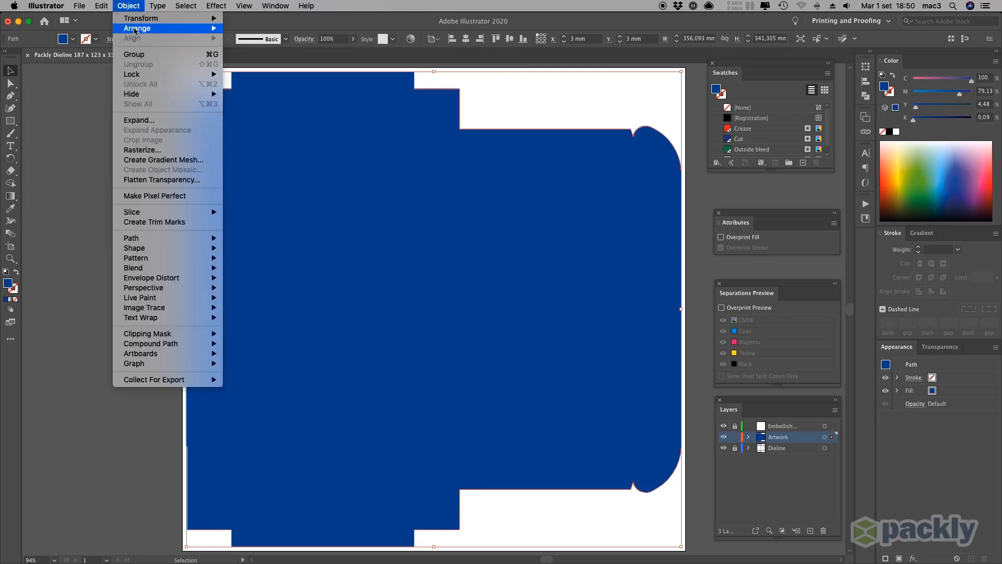
mouse_move(141, 29)
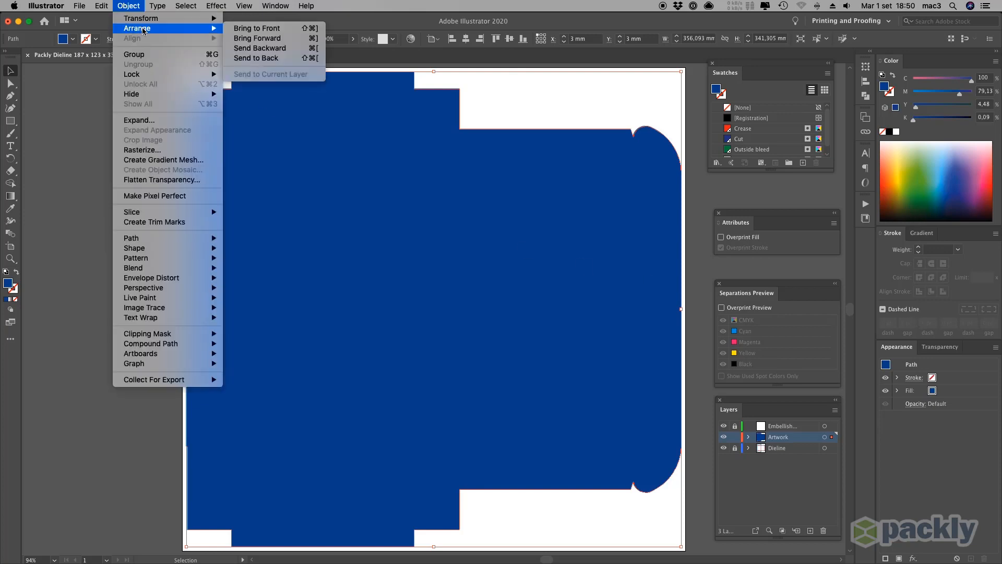
left_click(277, 58)
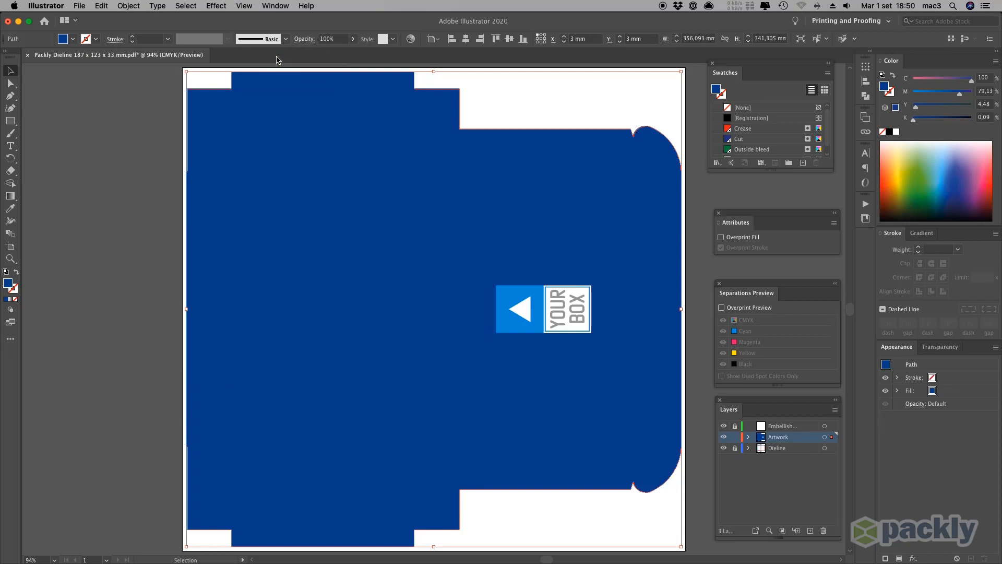
left_click_drag(796, 442, 797, 457)
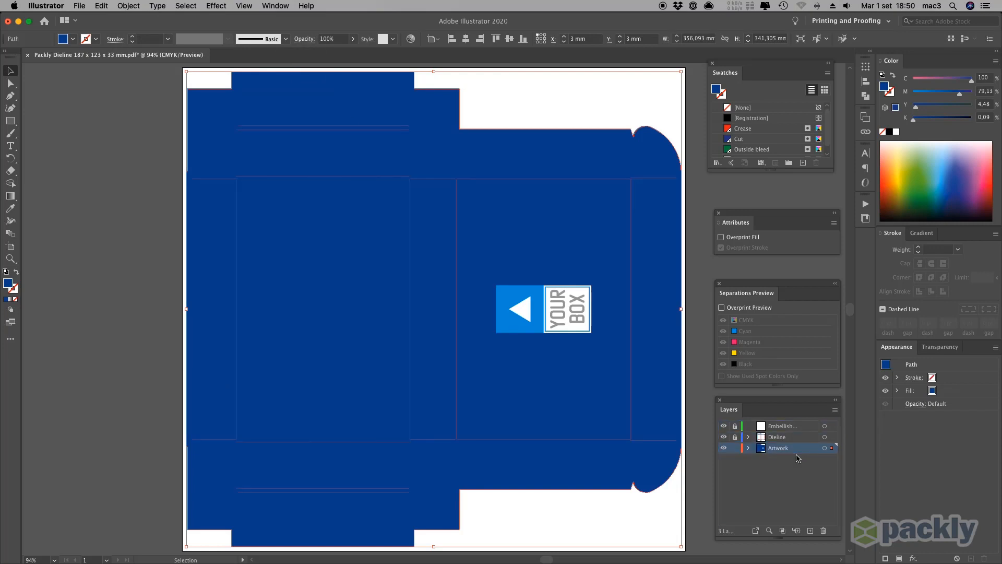
Lock the Artwork layer, unlock the Dieline layer, and increase the stroke weight of all dieline paths
left_click(734, 448)
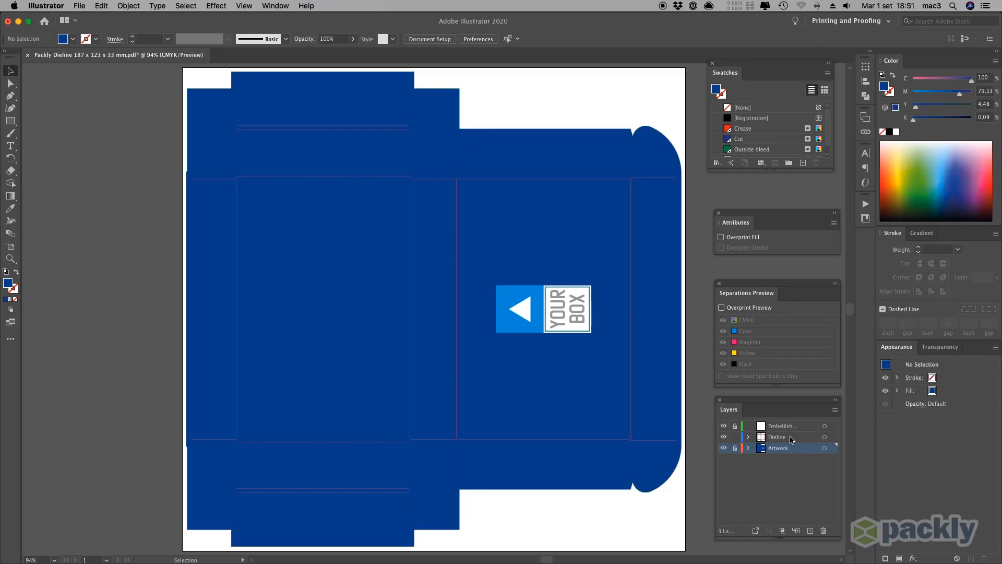
left_click(792, 438)
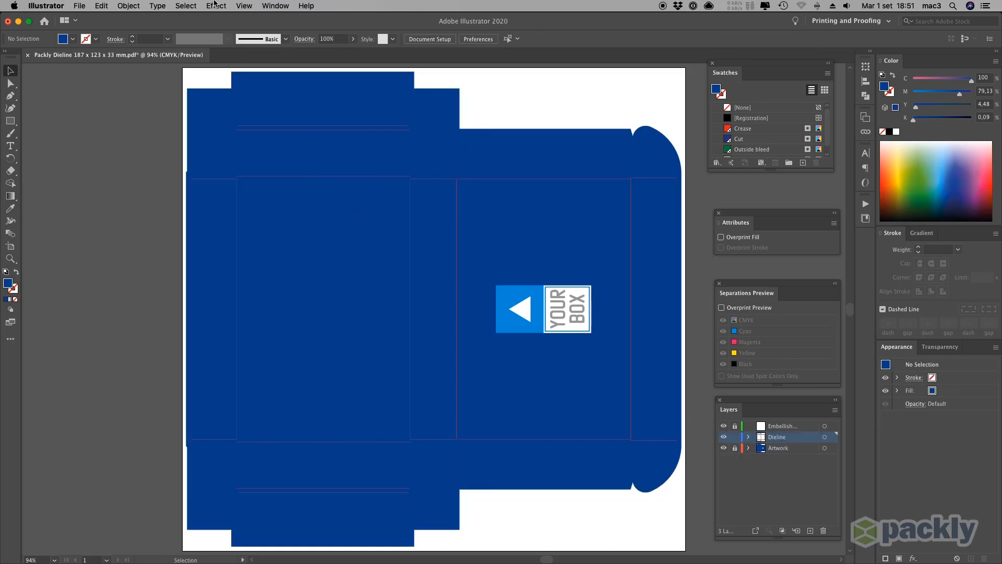
left_click(187, 5)
left_click(186, 18)
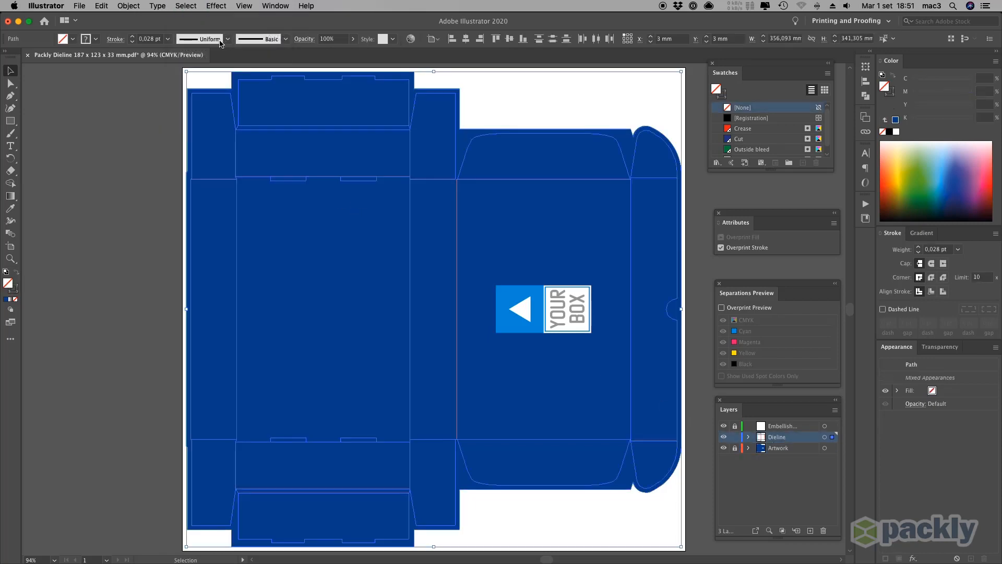
left_click(133, 37)
left_click(134, 37)
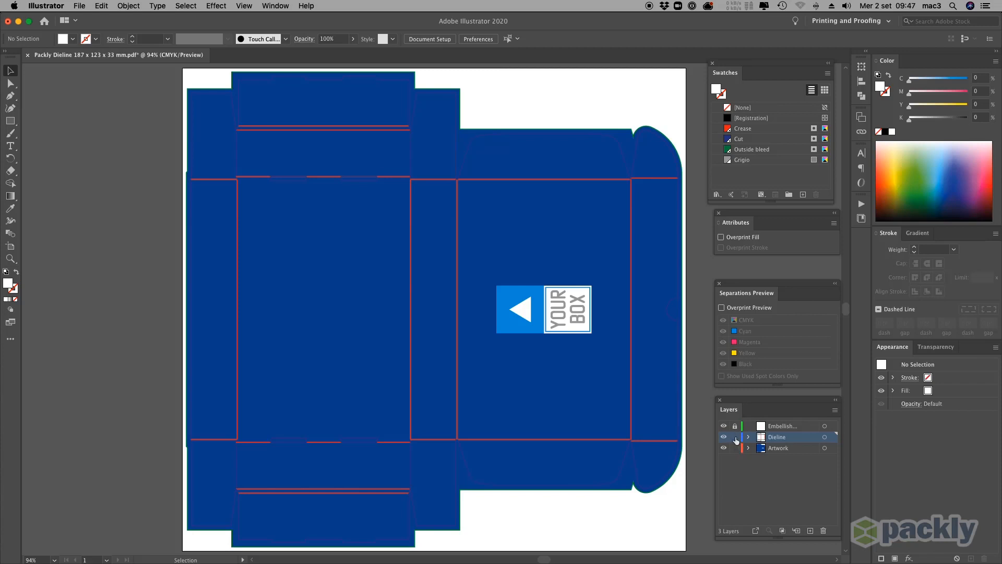
Lock the Dieline layer and cut the white triangle and the "YOUR BOX" lettering from the Artwork layer
left_click(736, 437)
left_click(514, 307)
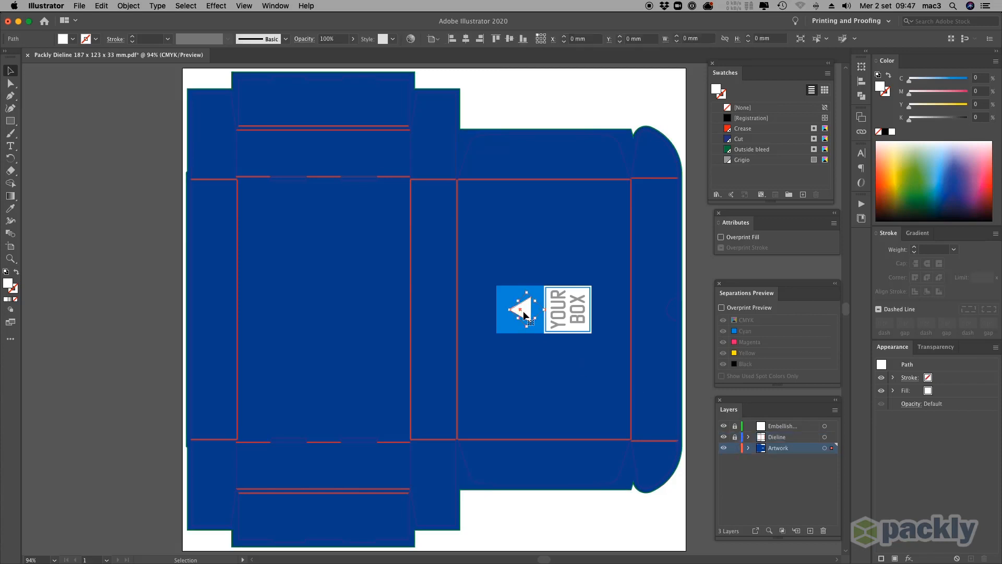
left_click(567, 308, "shift")
left_click(103, 5)
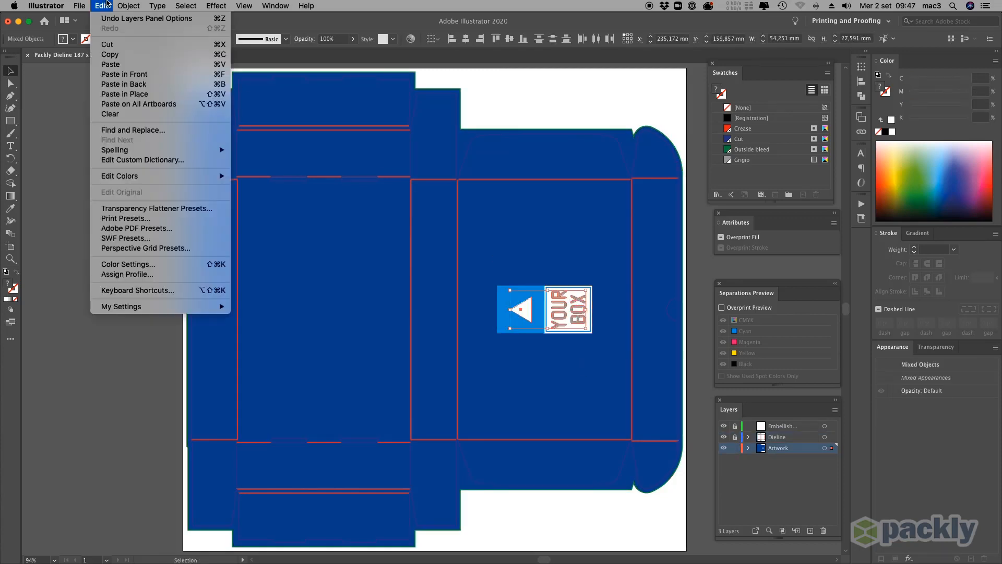
left_click(107, 44)
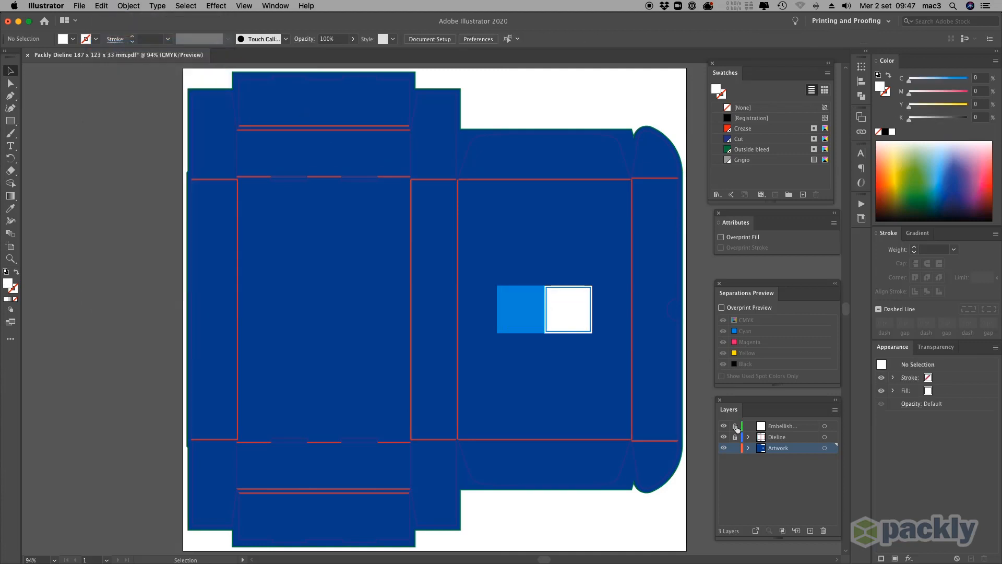
Unlock the Embellishment layer and paste the cut triangle and lettering in place on it
left_click(796, 428)
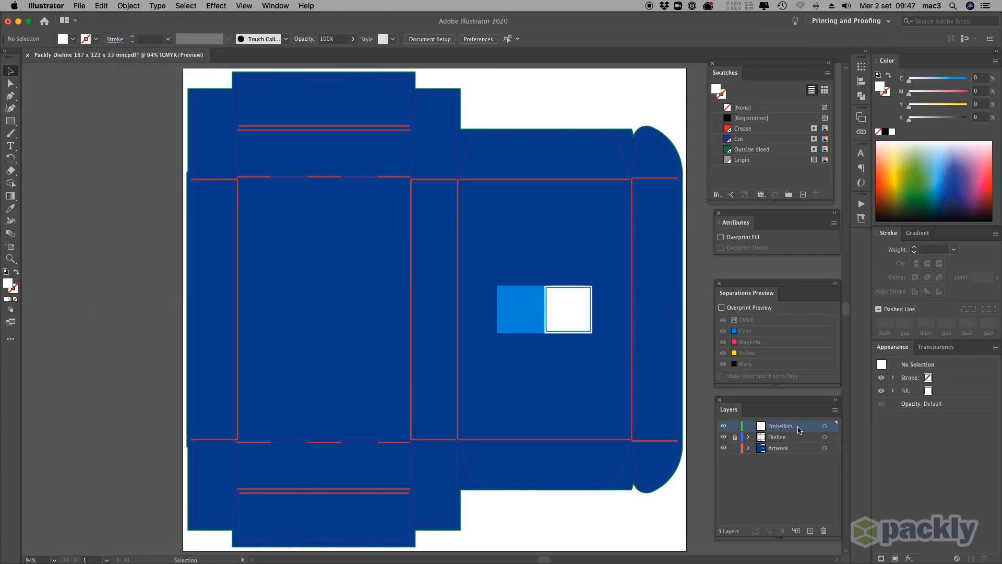
left_click(100, 5)
left_click(130, 96)
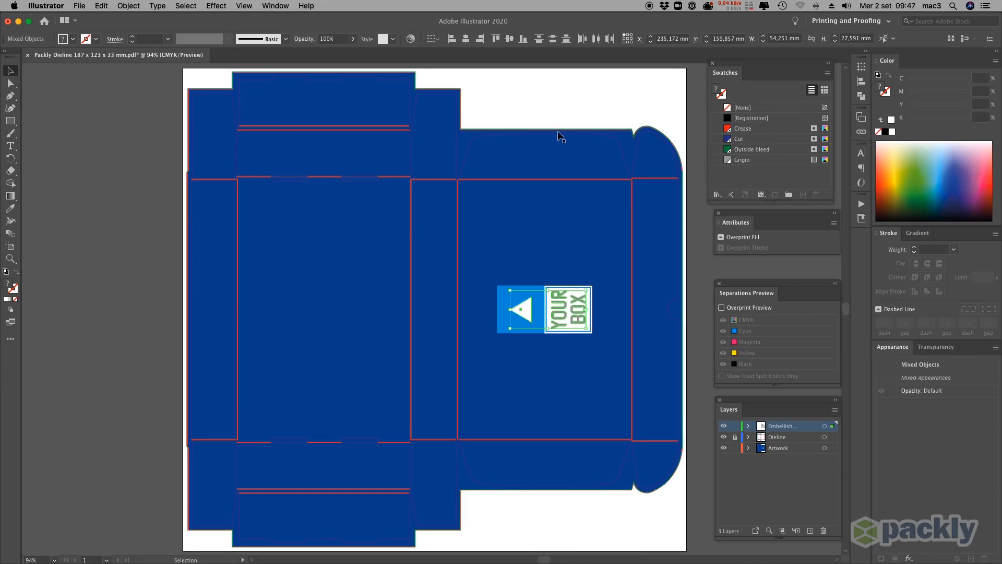
left_click(569, 88)
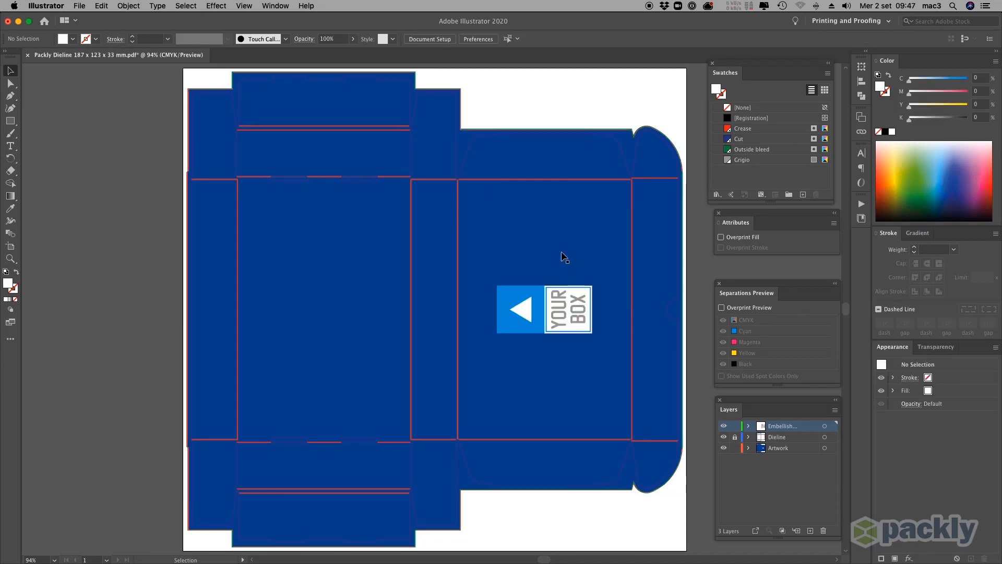
Create a spot color swatch named "Raised-Silver-Foil" with C 0, M 0, Y 0, K 47 for the selected triangle
left_click(530, 301)
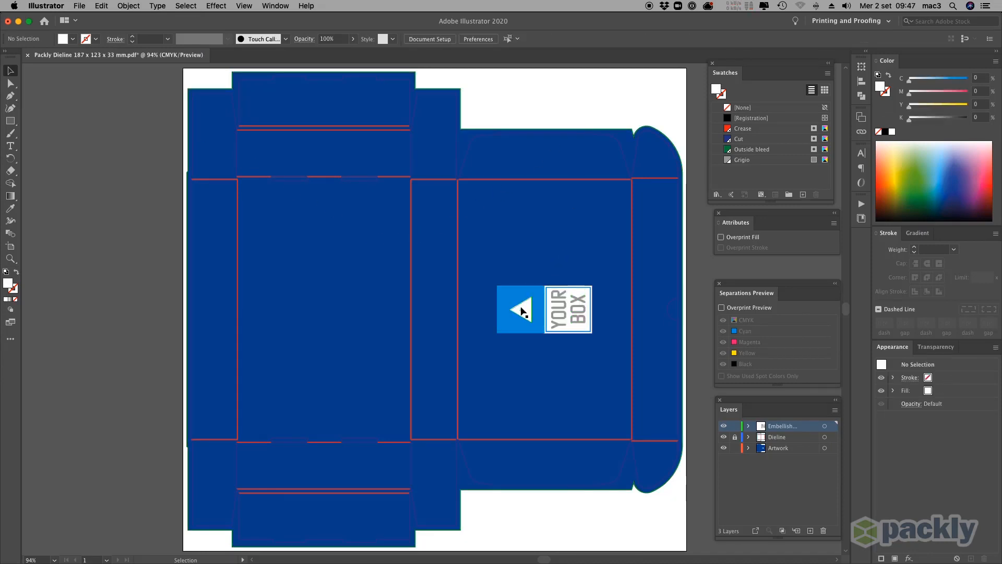
left_click(828, 75)
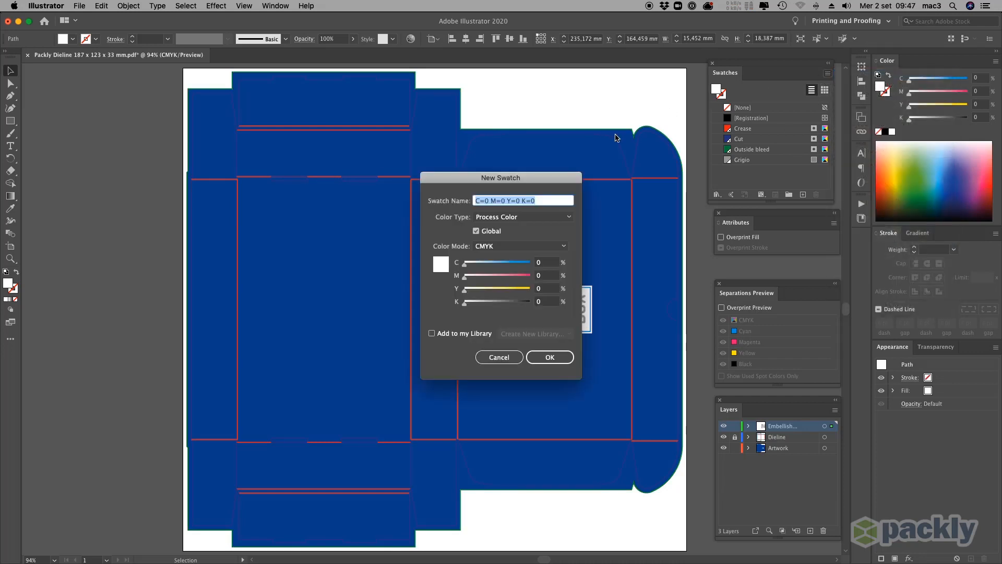
type("Raised-Silver-Foil")
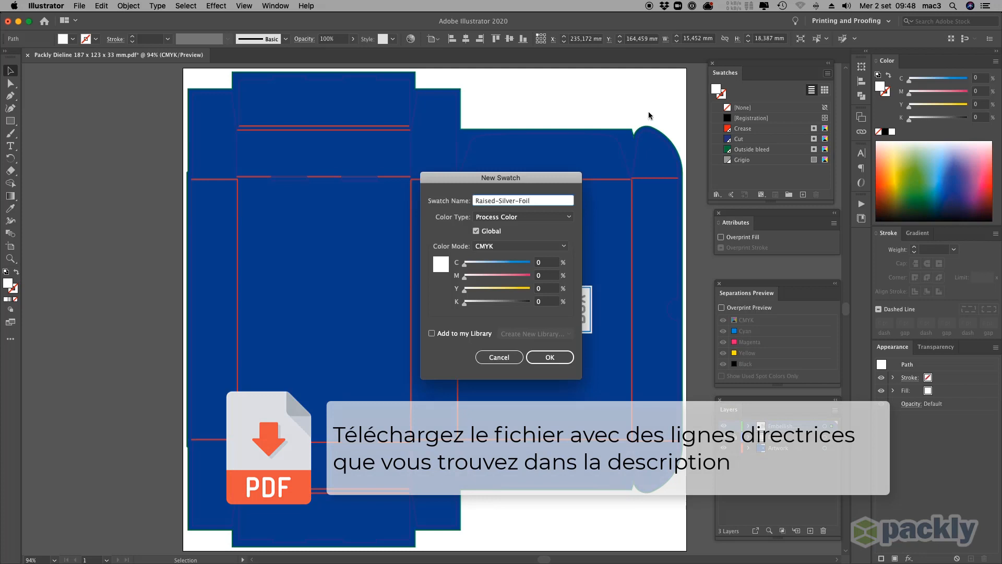
left_click(491, 217)
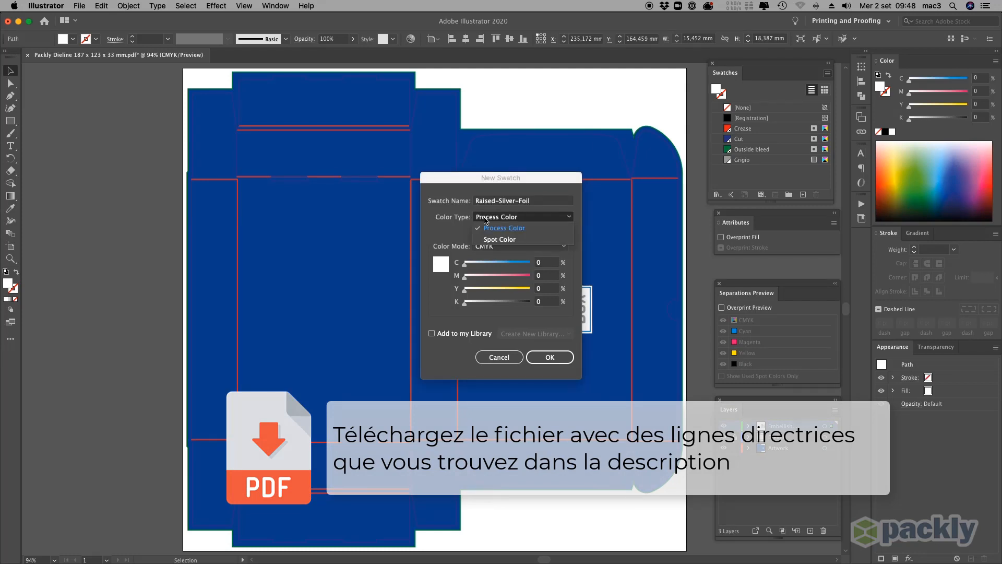
left_click(491, 230)
left_click(495, 303)
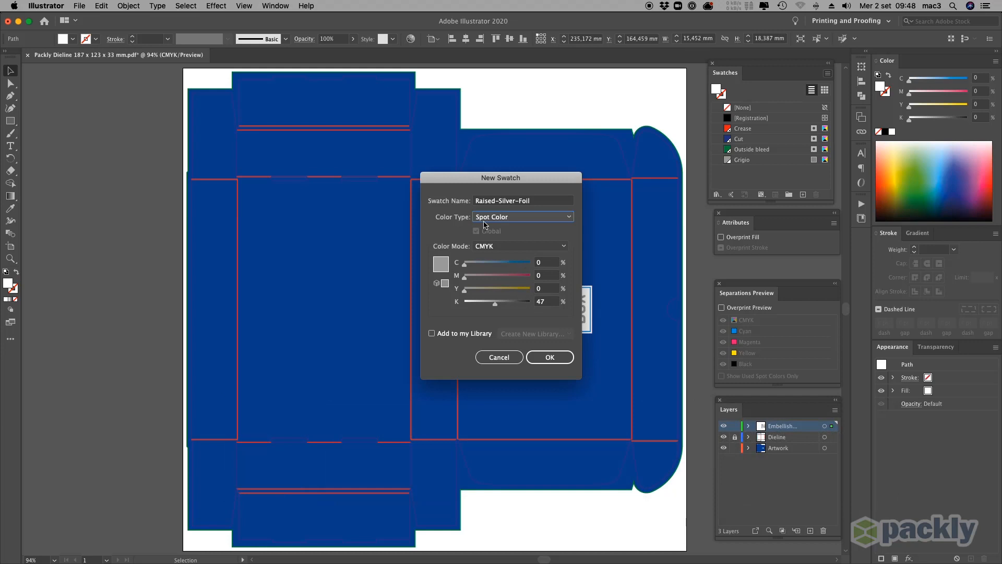
left_click(560, 361)
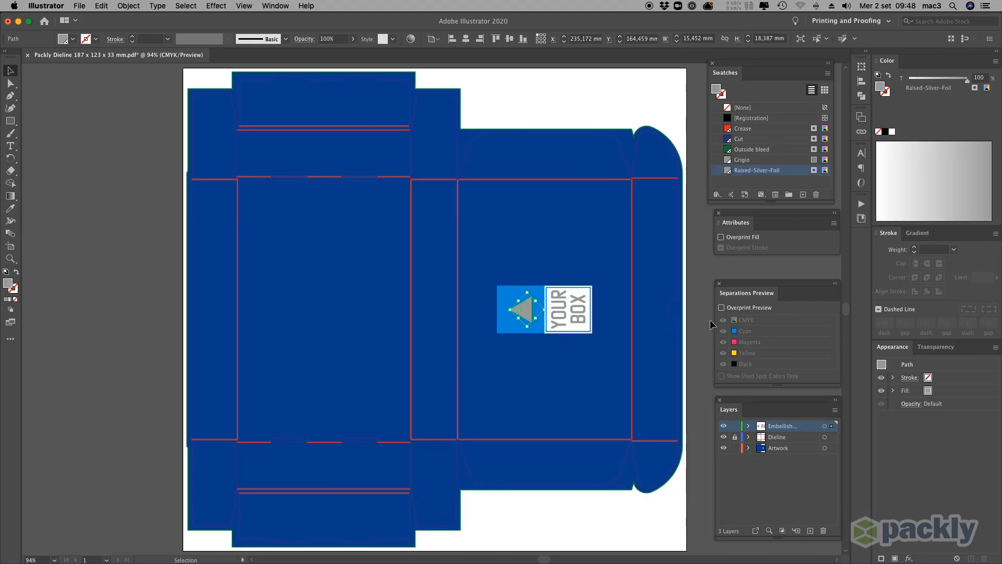
Set the triangle's fill to overprint and apply the Raised-Silver-Foil swatch to the "YOUR BOX" lettering
left_click(733, 239)
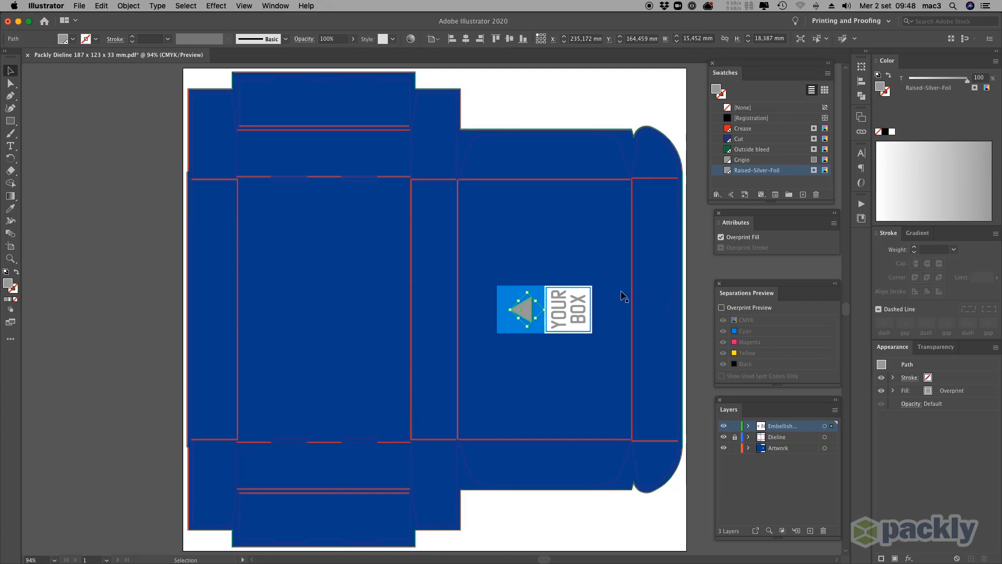
left_click(566, 308)
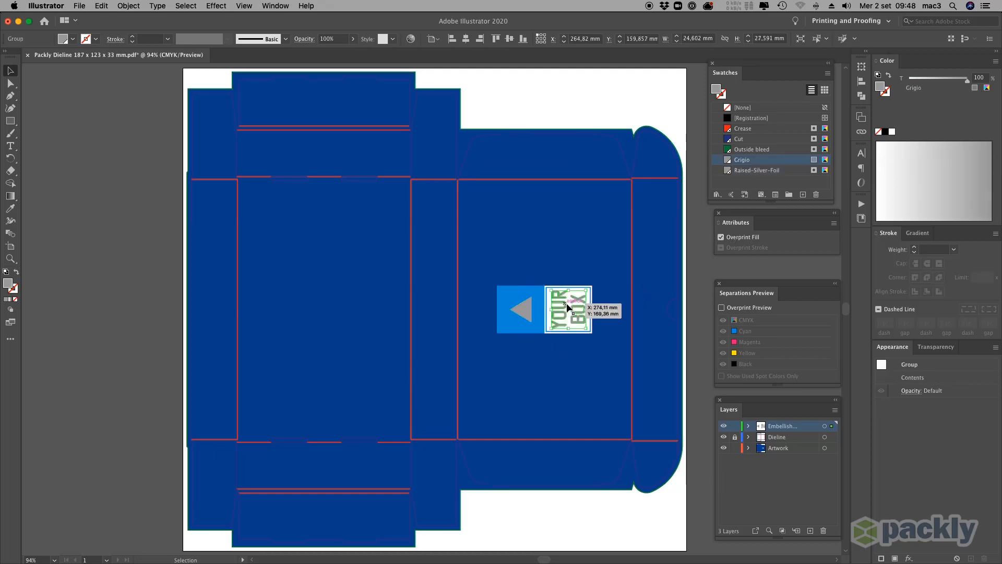
left_click(746, 171)
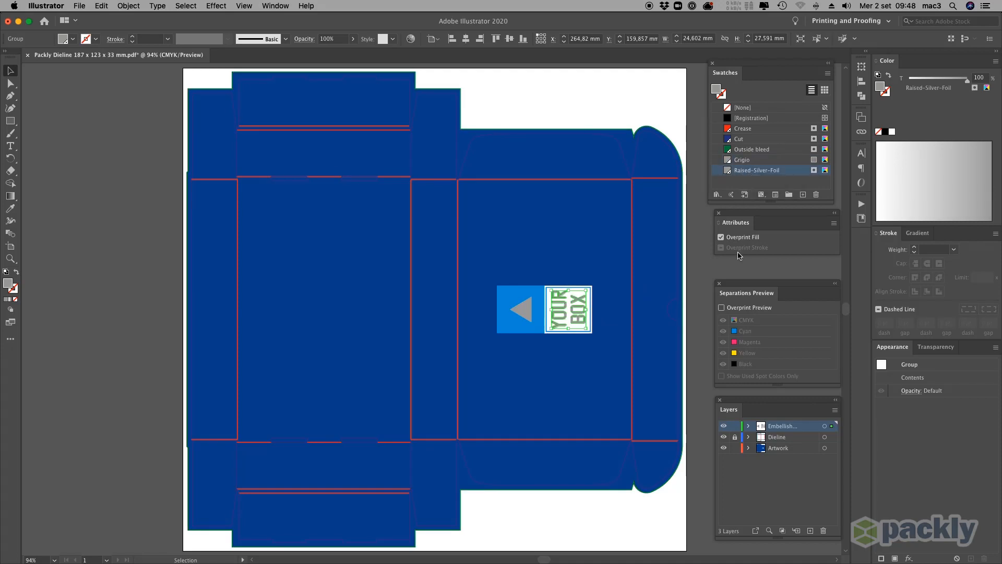
Turn on Overprint Preview and check the foil areas by hiding and reshowing the Raised-Silver-Foil separation
left_click(721, 308)
left_click(723, 364)
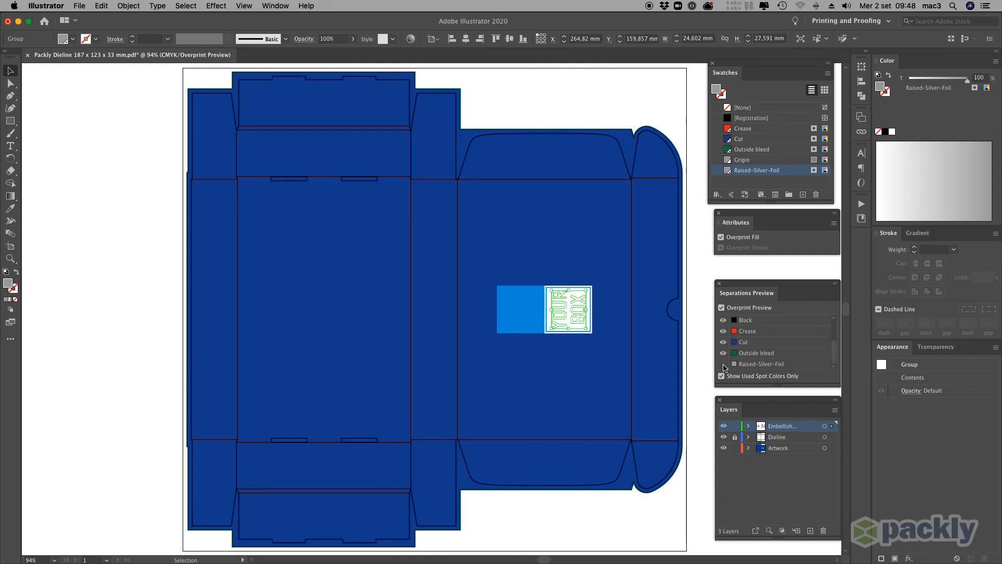
left_click(723, 365)
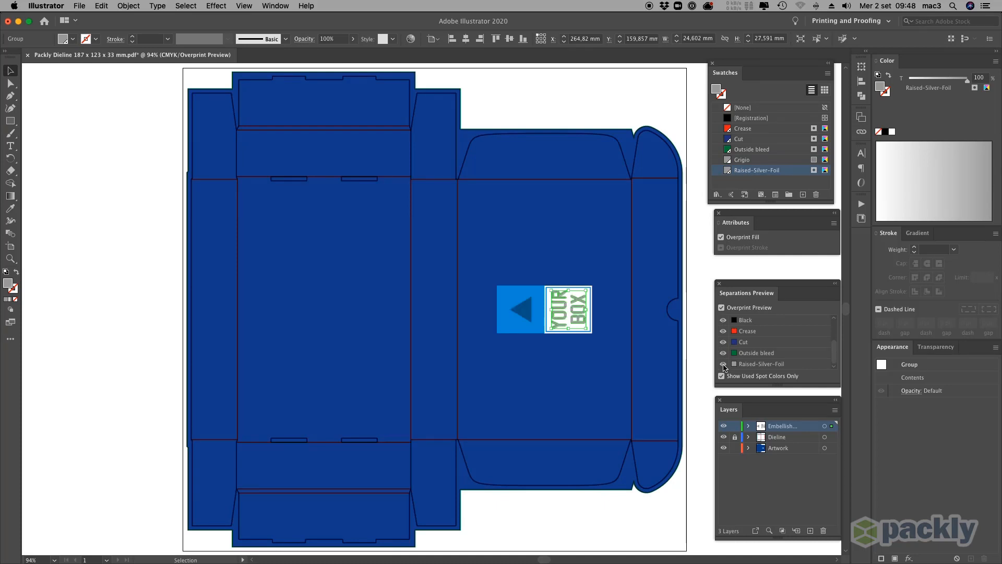
Turn off Overprint Preview and draw a circle about 4.75 mm in diameter in the upper-left corner of the logo panel
left_click(721, 307)
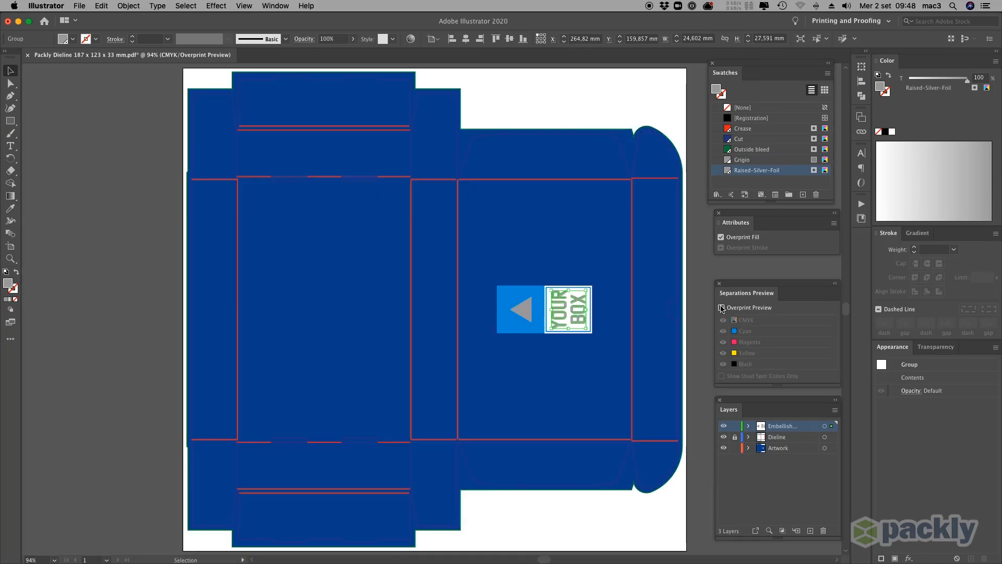
left_click(510, 99)
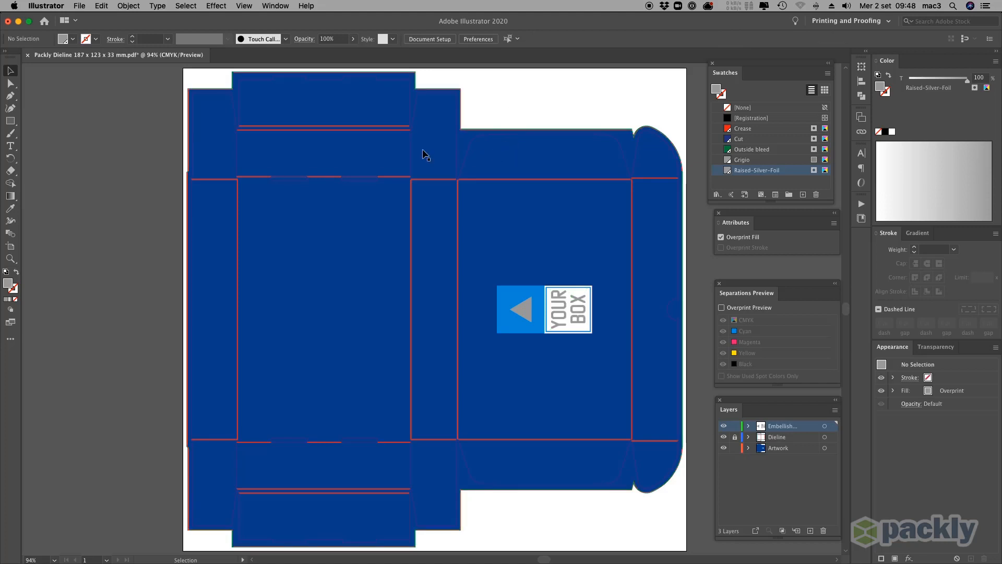
left_click(10, 121)
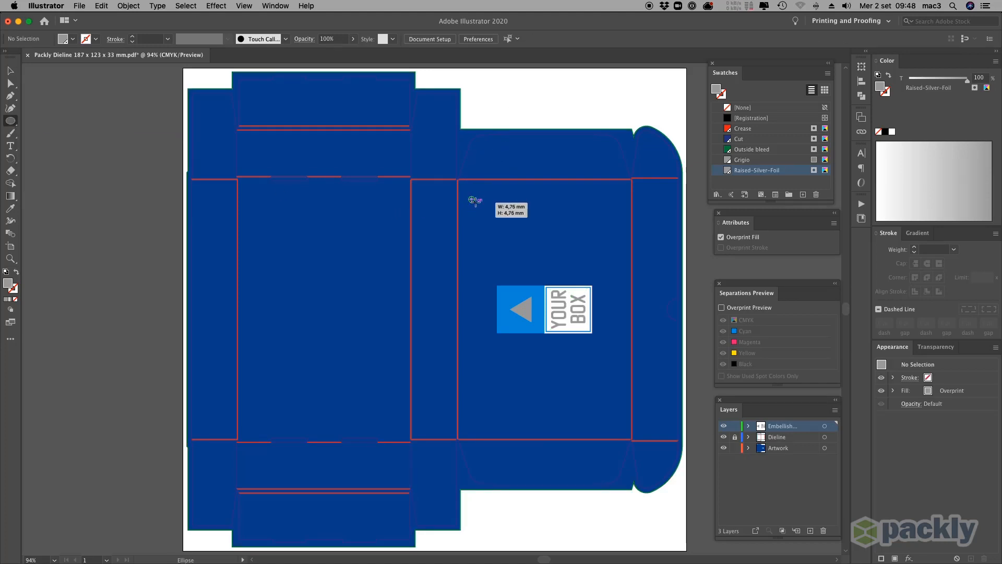
left_click_drag(467, 196, 476, 204)
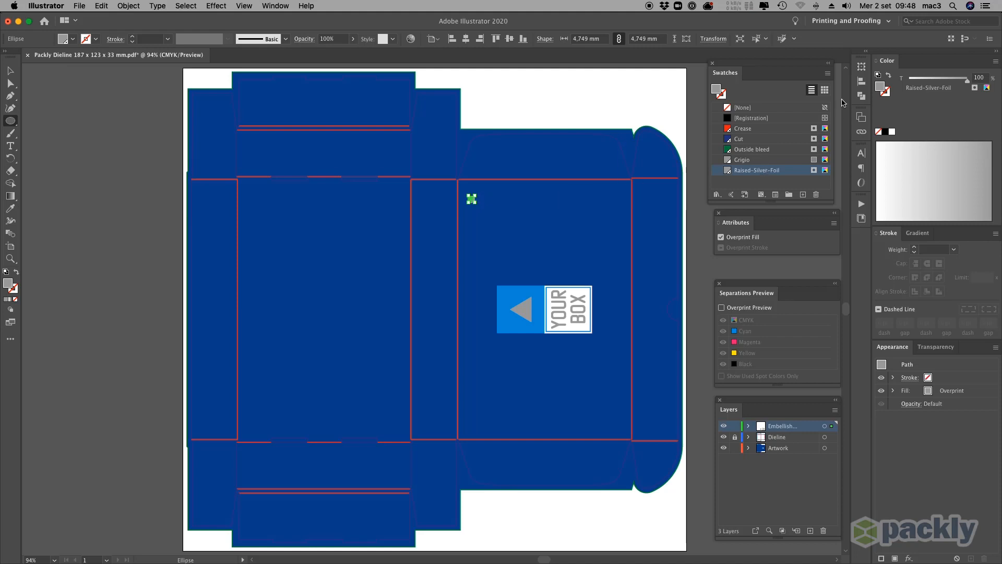
Create a spot color swatch named "Raised-Spot-Varnish" with C 0, M 0, Y 0, K 67 for the selected circle
left_click(827, 73)
left_click(846, 77)
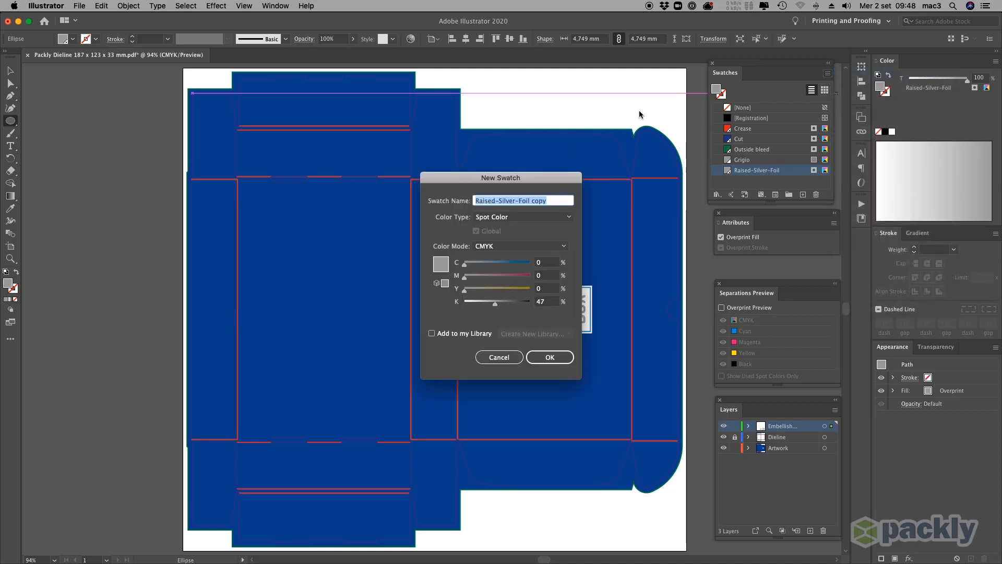
left_click(498, 200)
left_click(576, 206, "shift")
type("Spot-Varnish")
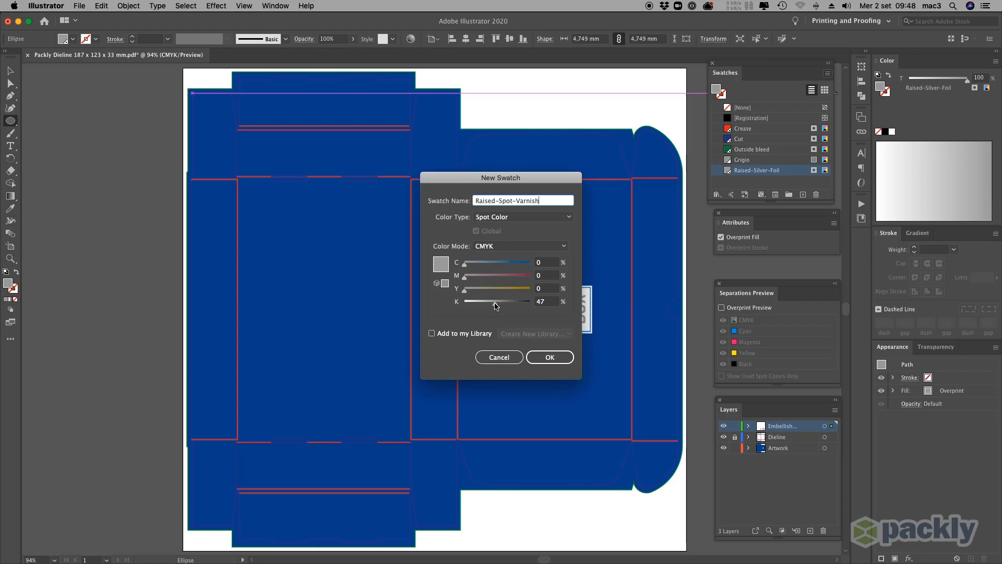
left_click_drag(496, 303, 512, 303)
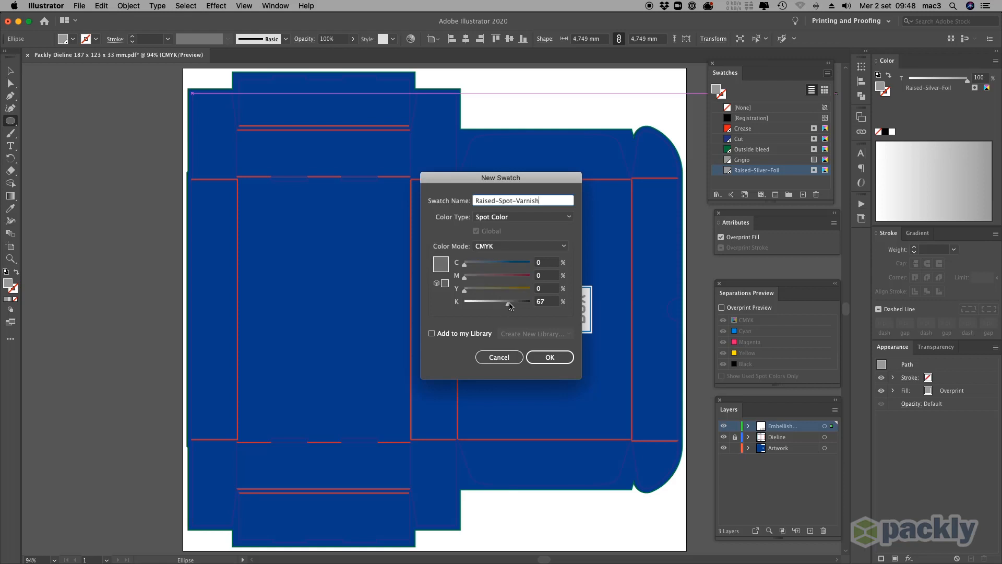
left_click(548, 357)
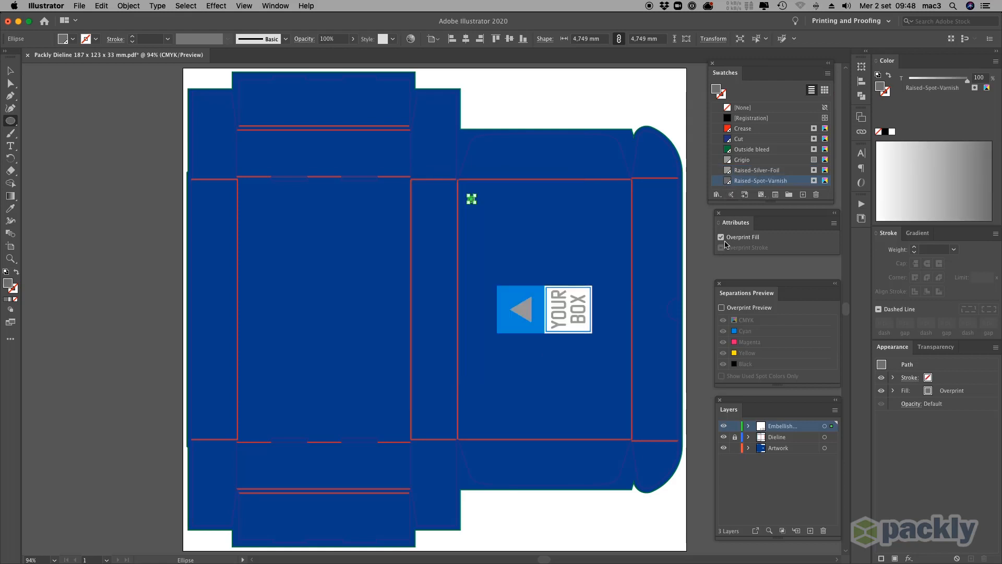
Check the small circle in Overprint Preview, leaving the preview switched off at the end
left_click(721, 308)
key("v")
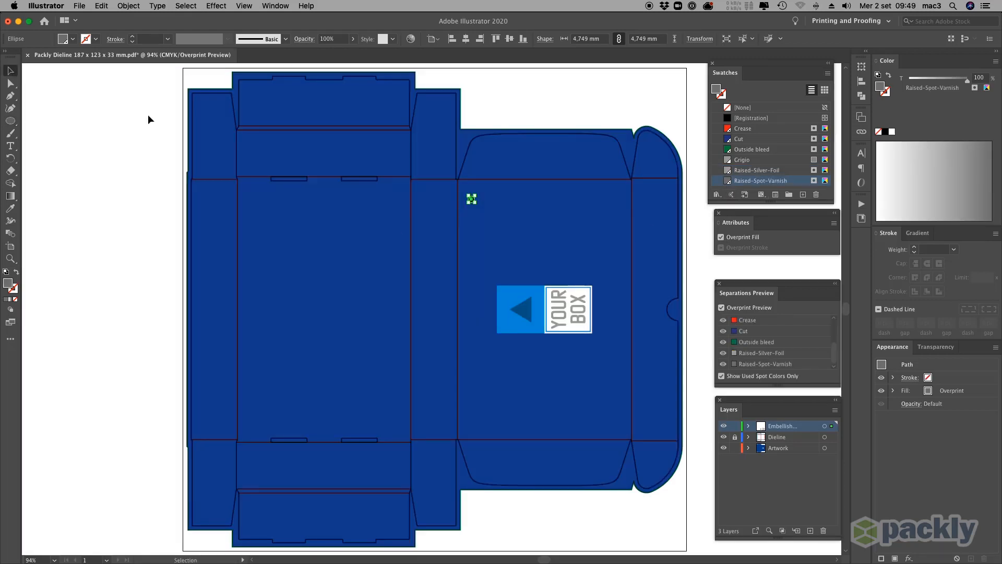
left_click(148, 114)
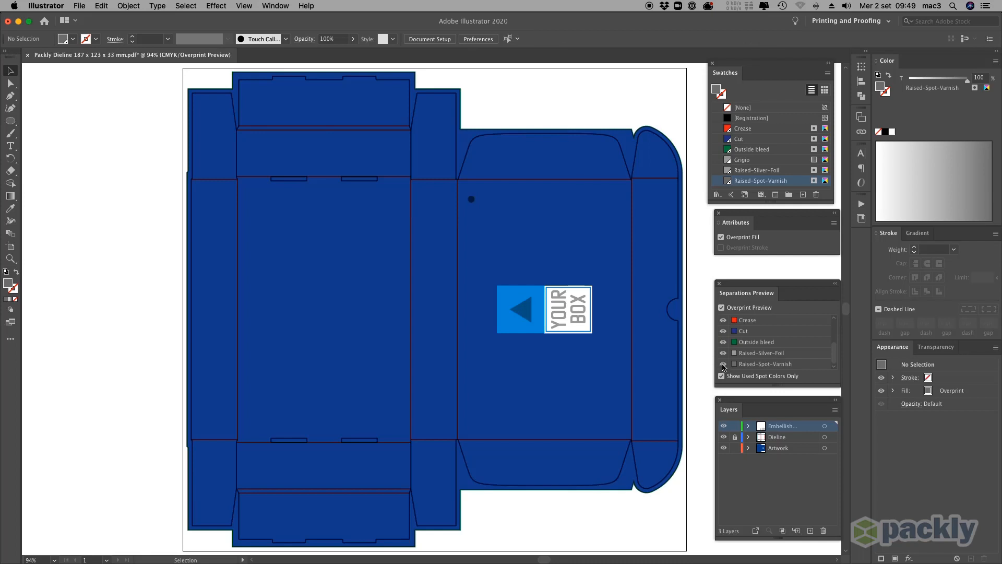
left_click(721, 308)
Duplicate the varnish circle sideways and repeat the copy to form an evenly spaced row of 11 circles across the logo panel
left_click_drag(472, 199, 488, 200)
key("super+d")
key("super+d")
key("super+d")
key("super+d")
key("super+d")
key("super+d")
key("super+d")
key("super+d")
key("super+d")
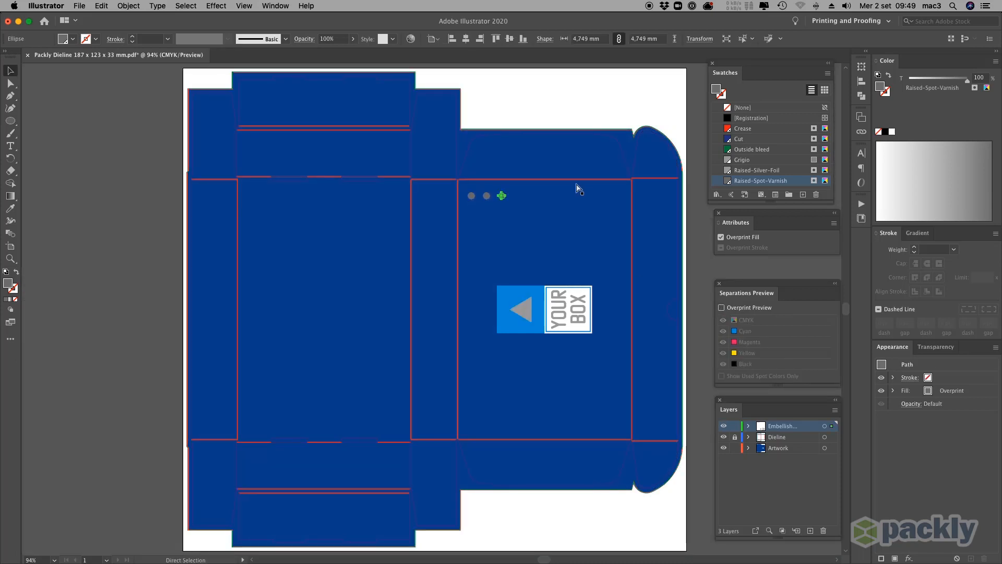
Lock the Artwork layer and repeatedly copy the row of circles downward to form seven rows above the logo
left_click(735, 448)
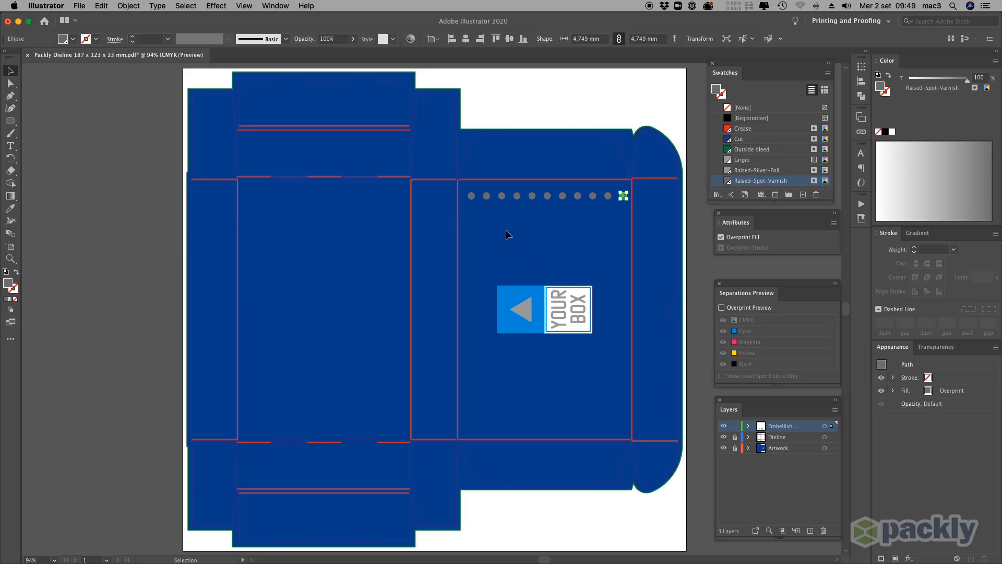
left_click_drag(466, 130, 604, 203)
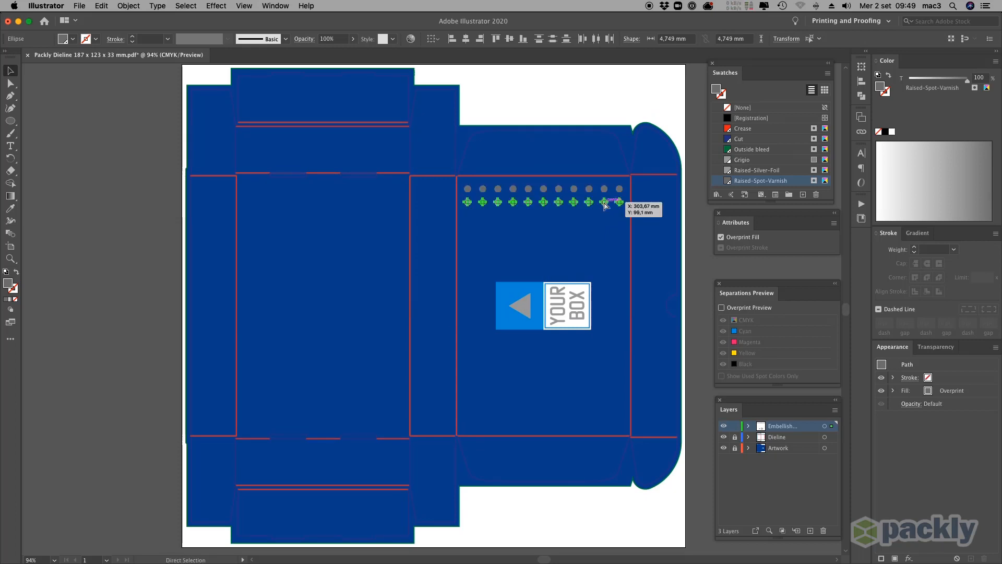
key("super+d")
key("super+d")
key("super+d")
key("super+d")
key("super+d")
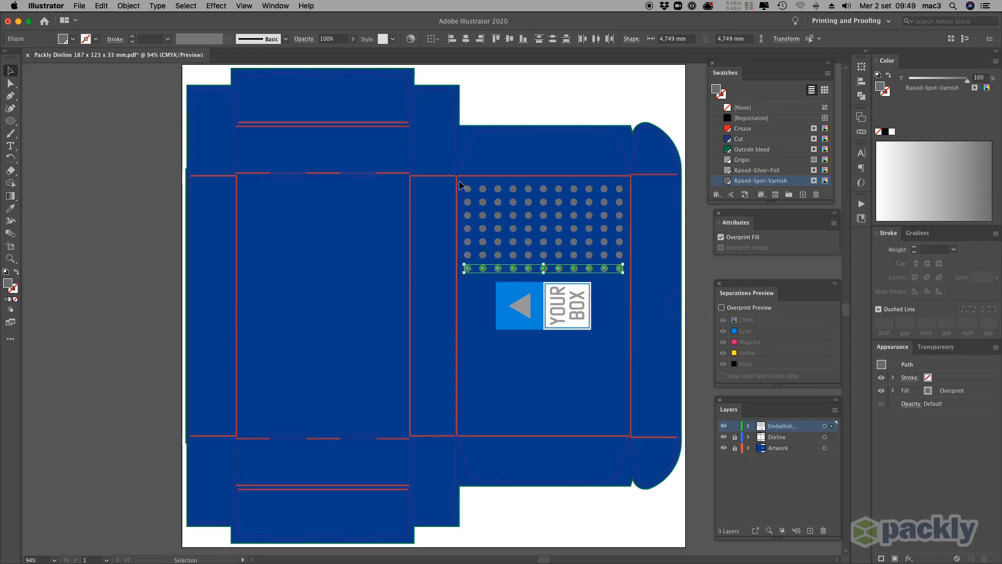
Copy the seven-row block of circles below the logo and group both blocks, centred vertically
left_click_drag(460, 181, 627, 271)
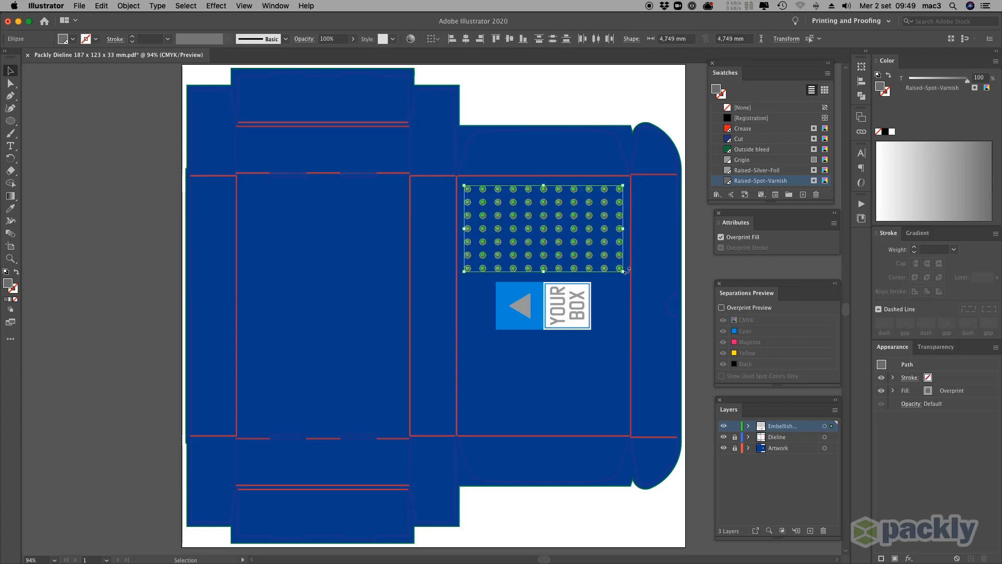
left_click_drag(608, 235, 629, 384)
left_click_drag(462, 182, 627, 271)
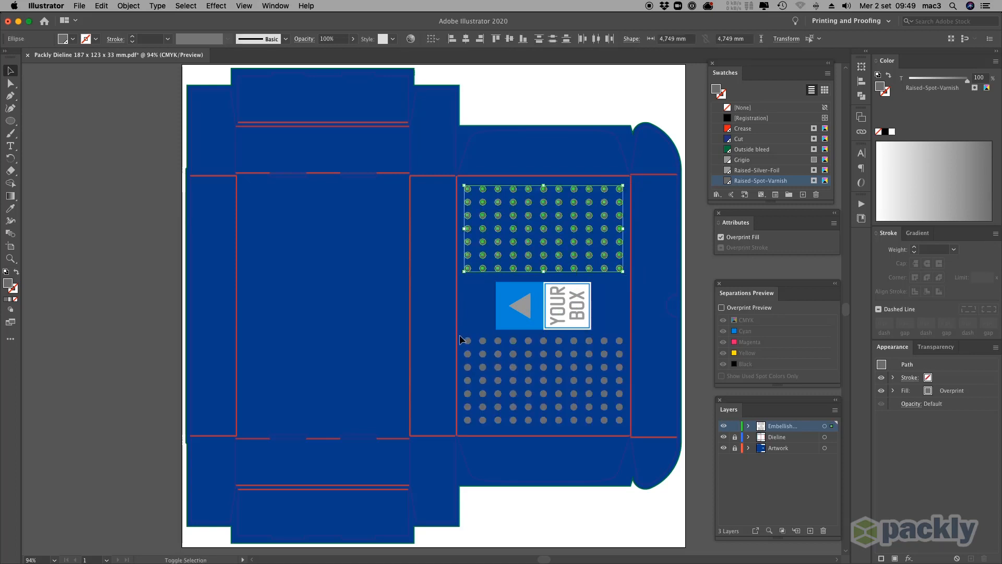
left_click_drag(459, 338, 626, 433)
key("a")
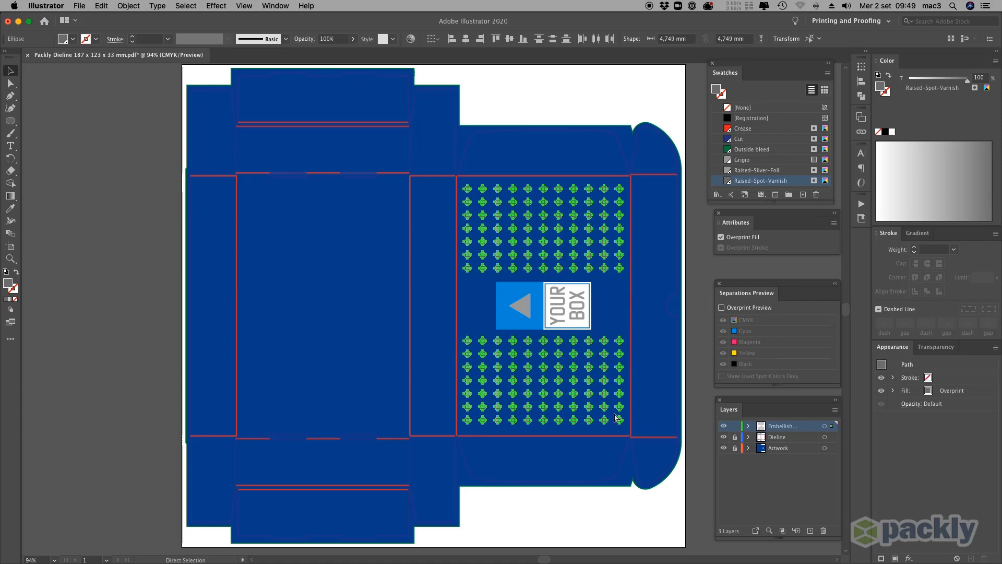
key("super+g")
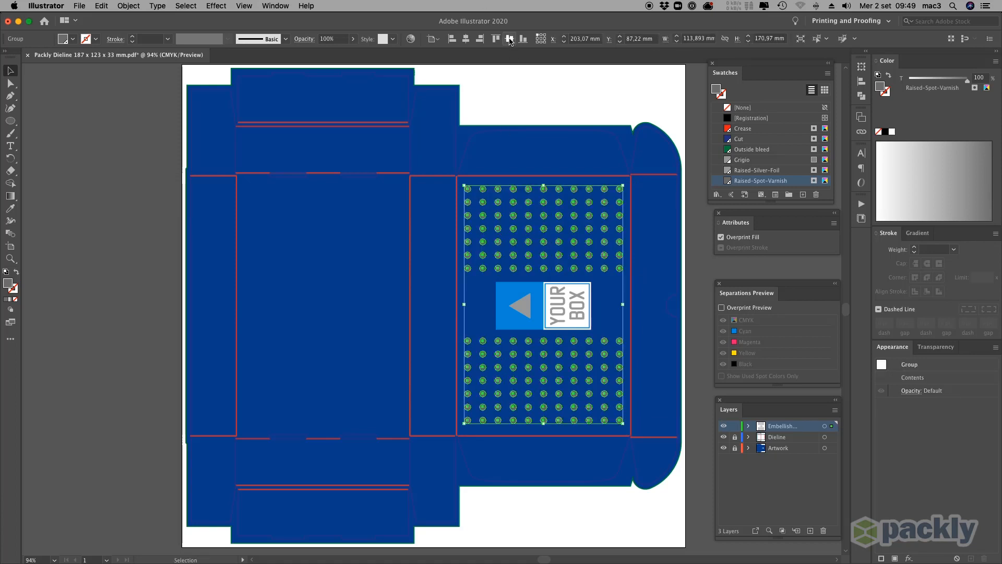
left_click(521, 105)
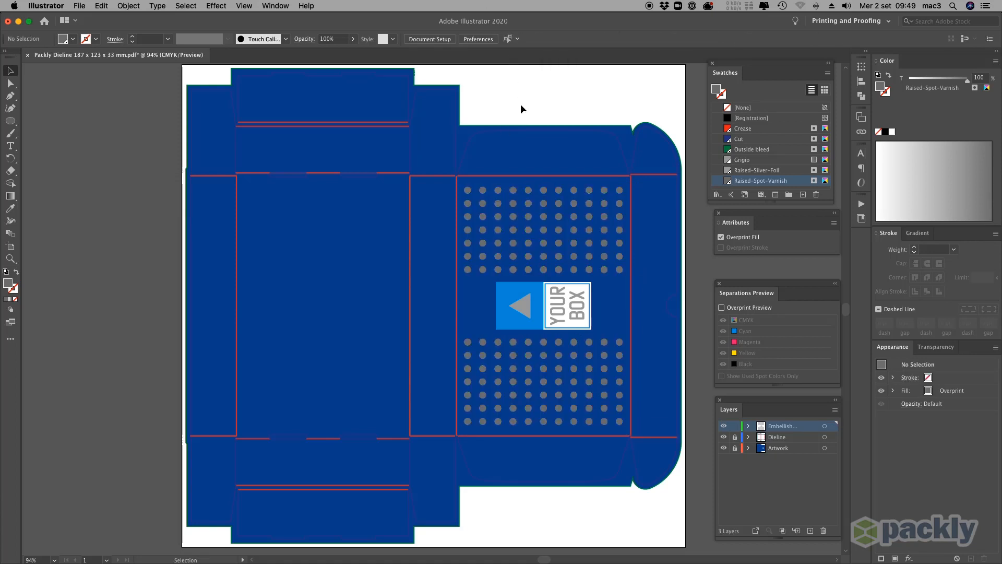
Check the varnish and foil areas in Overprint Preview by hiding and reshowing the Raised-Spot-Varnish and Raised-Silver-Foil separations
left_click(721, 307)
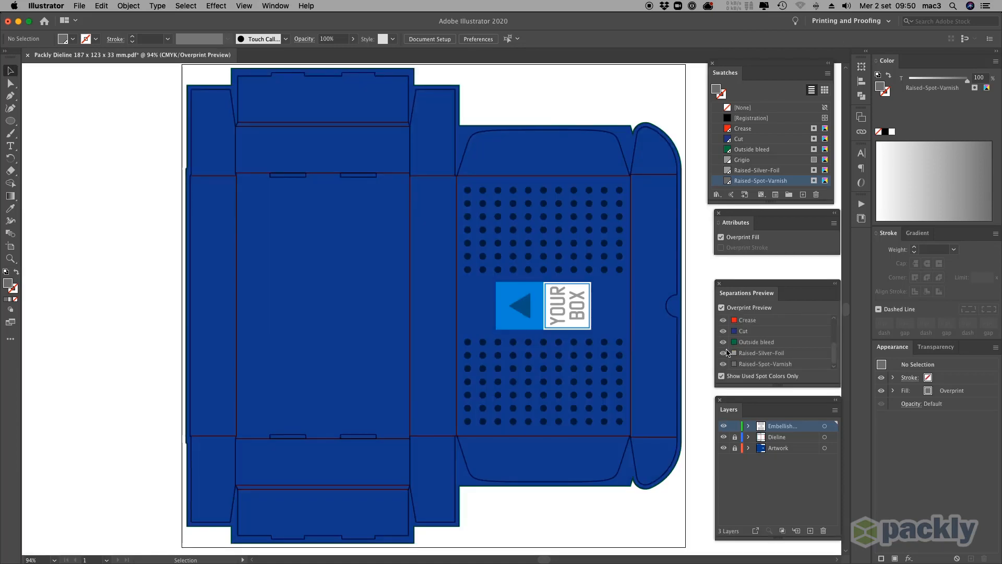
left_click(722, 365)
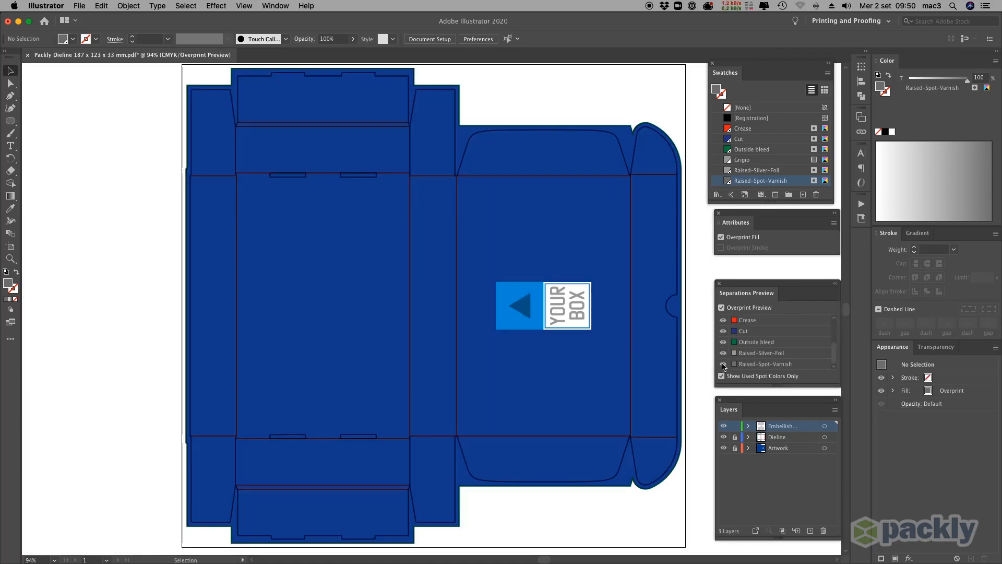
left_click(723, 364)
left_click(723, 353)
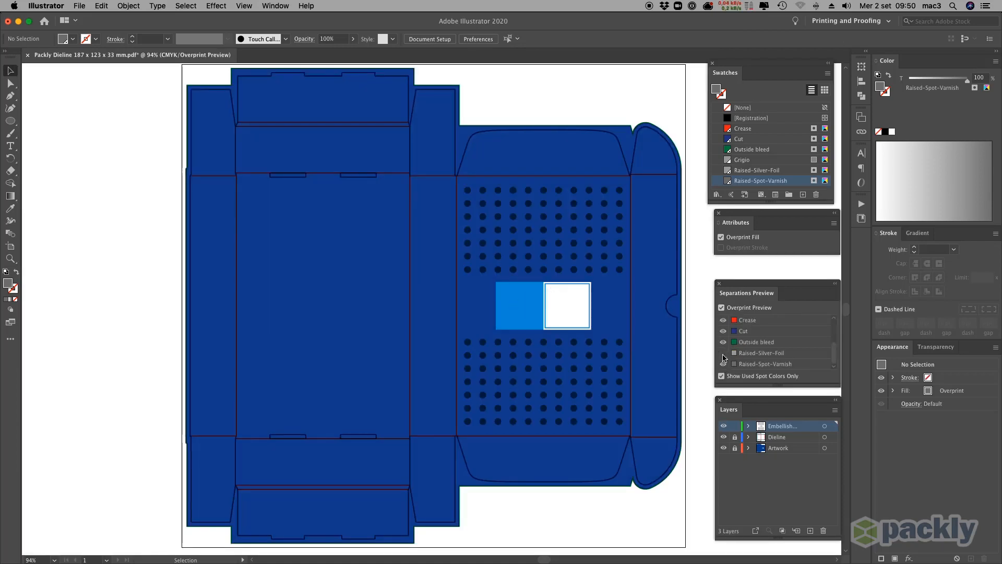
left_click(723, 353)
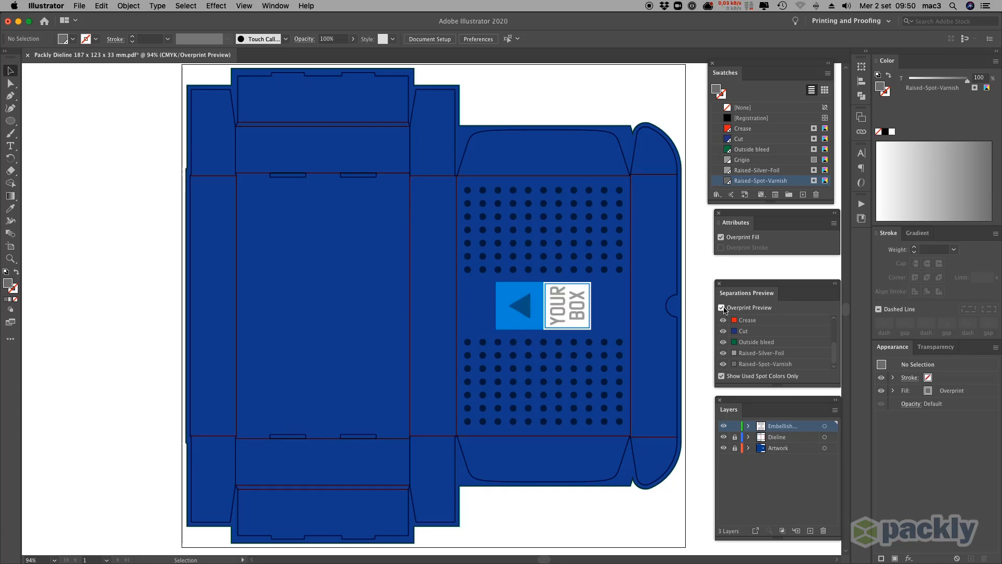
left_click(722, 308)
Save the document as an Adobe PDF named "My Packly box" in the Resources folder with the High Quality Print preset
left_click(79, 5)
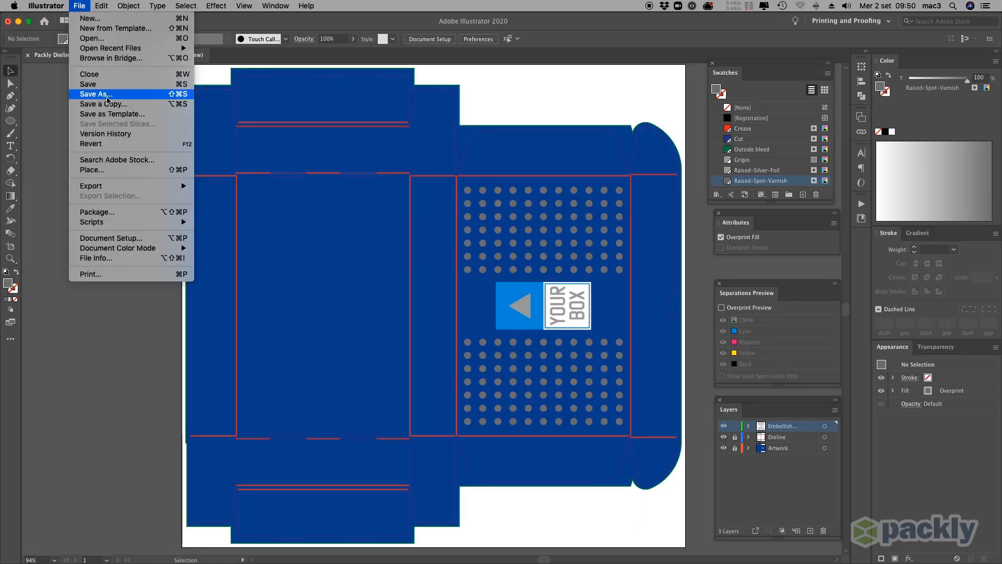
left_click(108, 98)
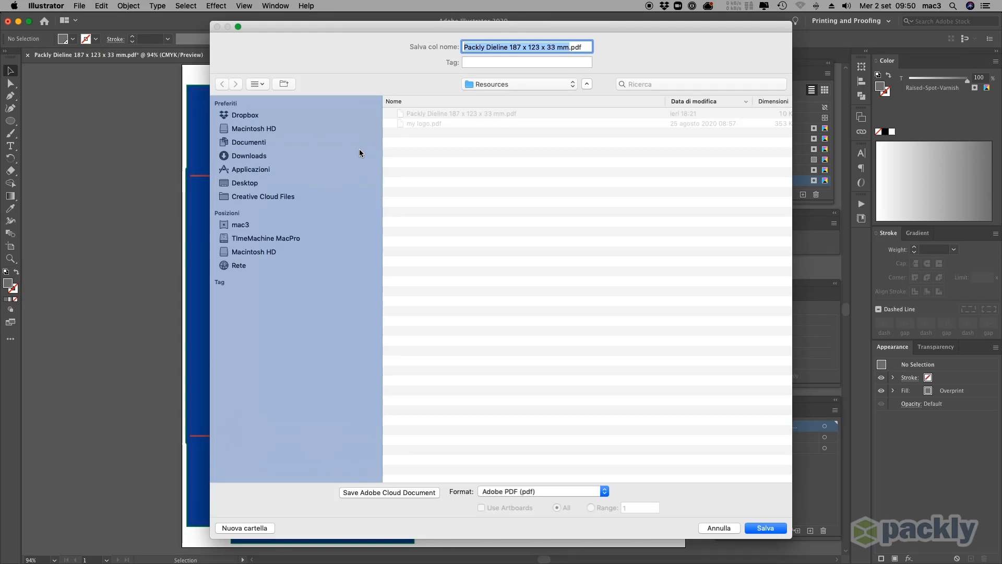
type("My")
type(" Packly ")
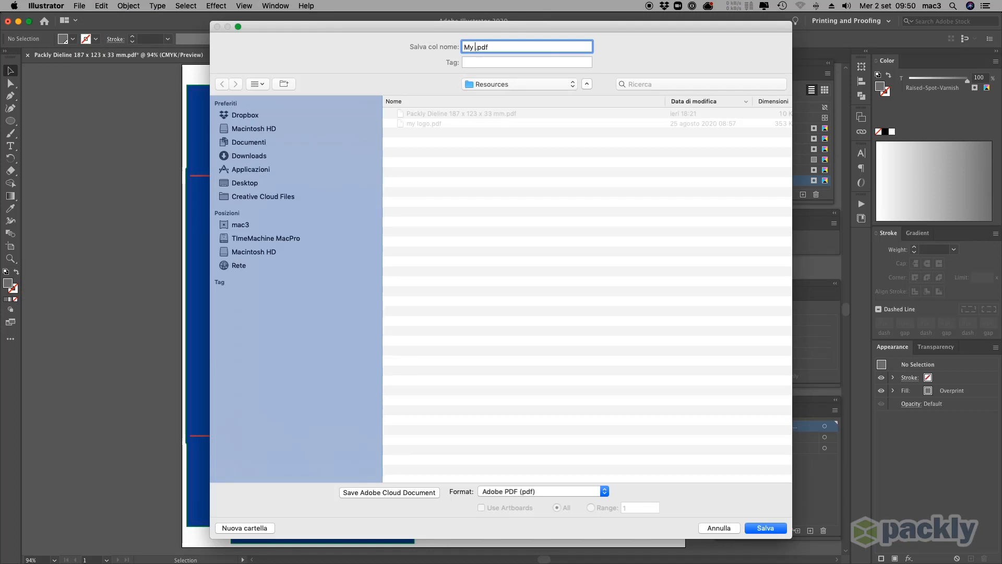
type("box")
left_click(764, 529)
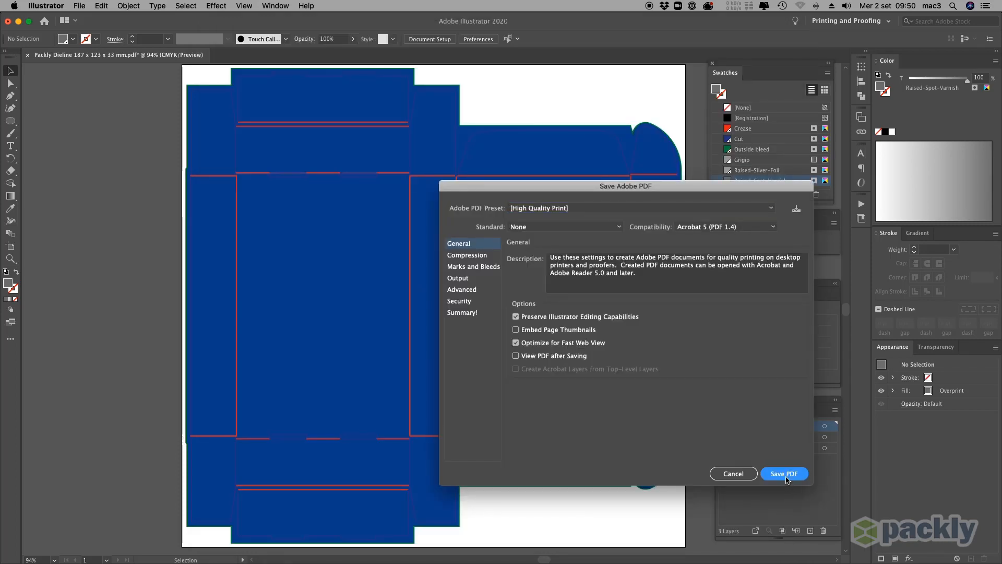
left_click(786, 477)
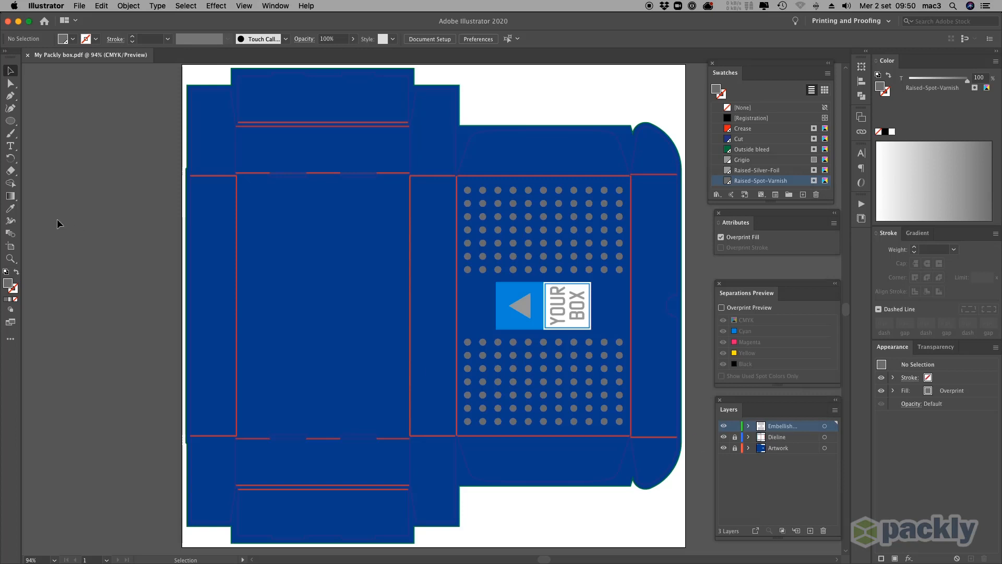